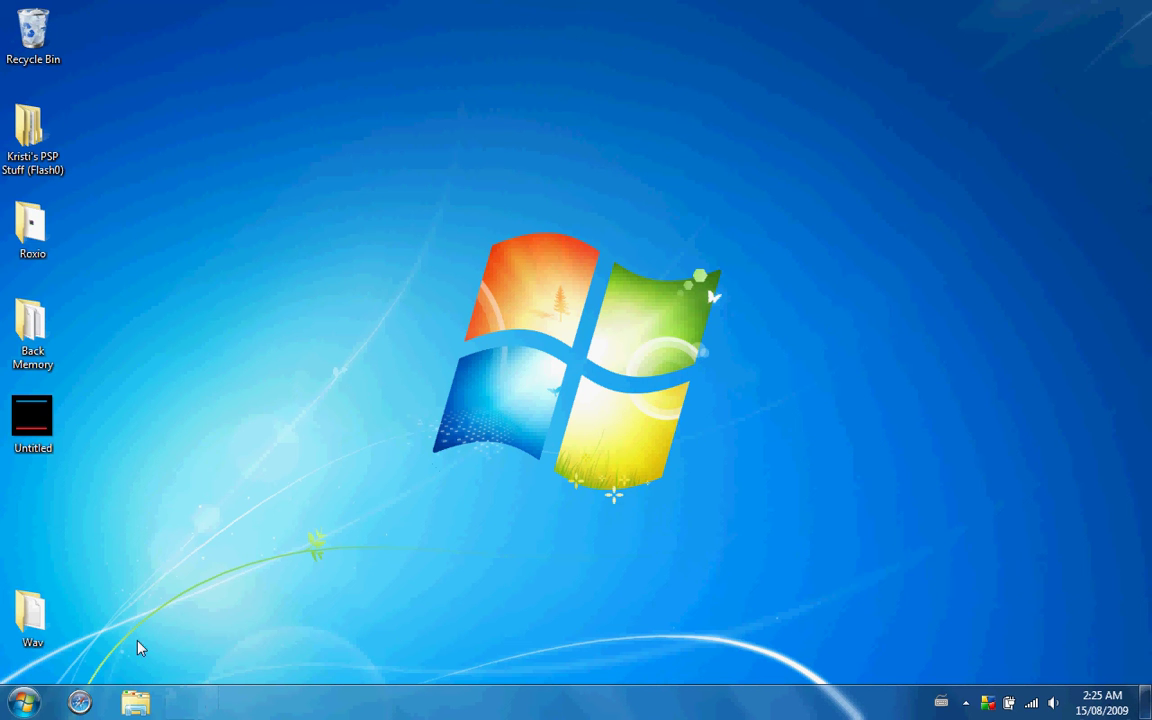
# Run a web search for 'flames' in Safari
pyautogui.click(20, 706)
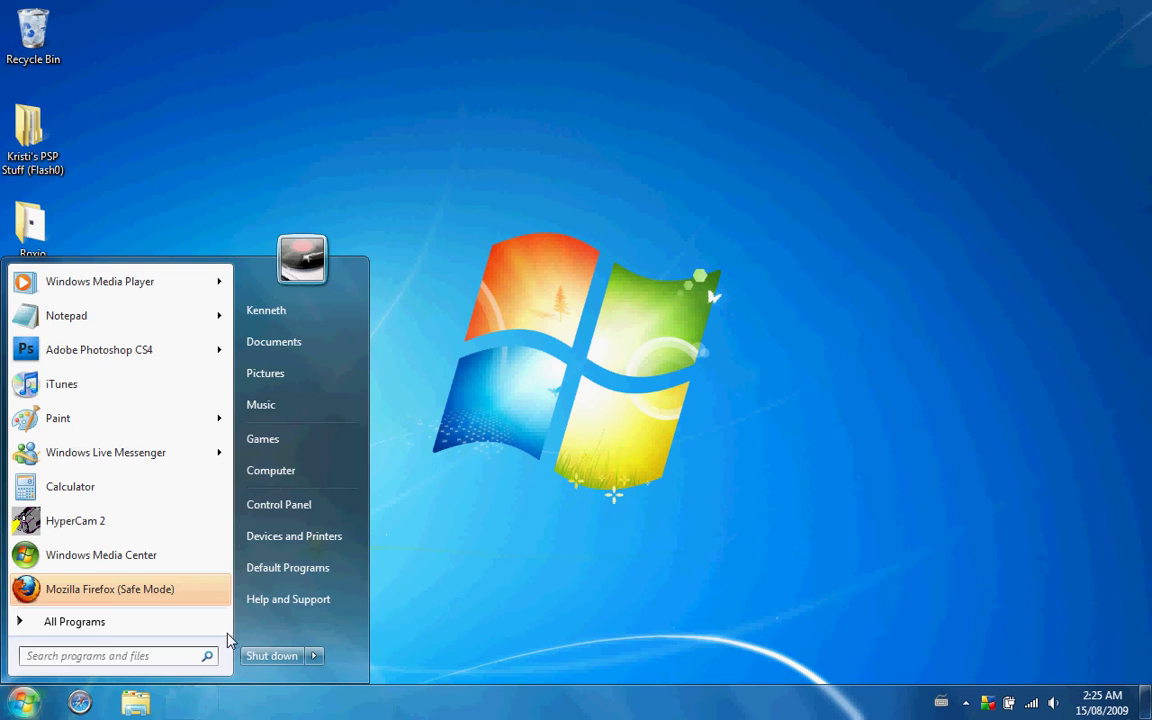
pyautogui.click(443, 526)
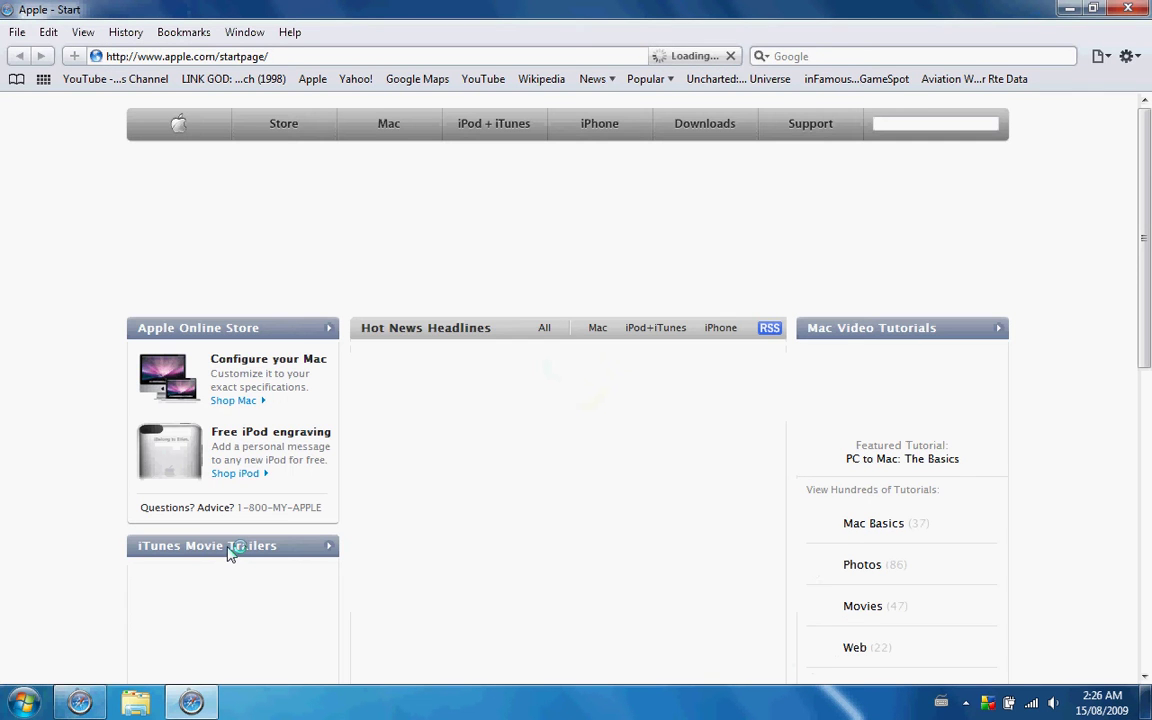
pyautogui.click(818, 62)
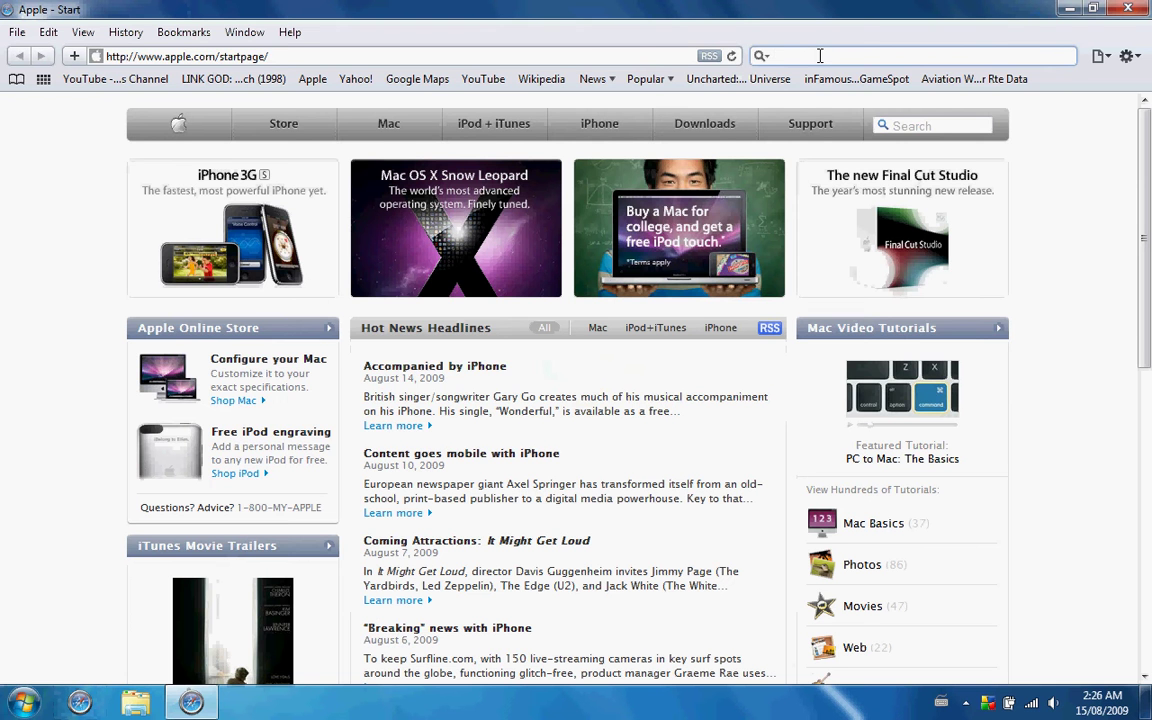
pyautogui.write('flames')
pyautogui.press('Return')
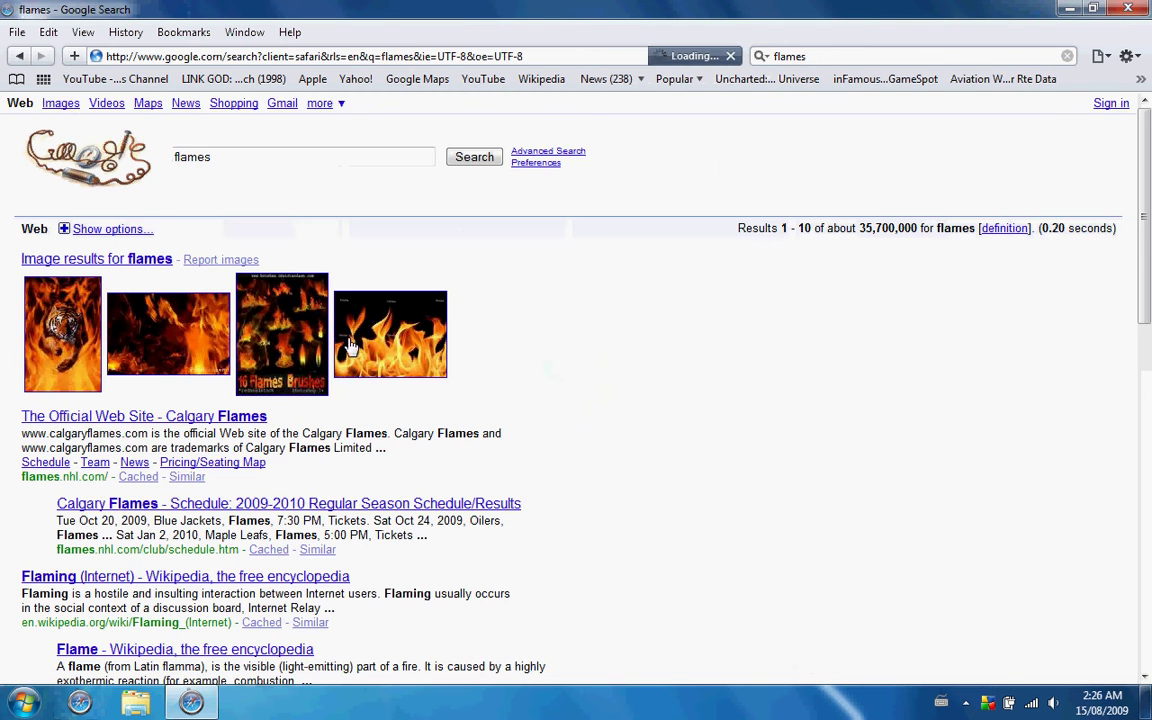
# Open the FLAME-101 image result at full size and copy it to the clipboard
pyautogui.click(58, 104)
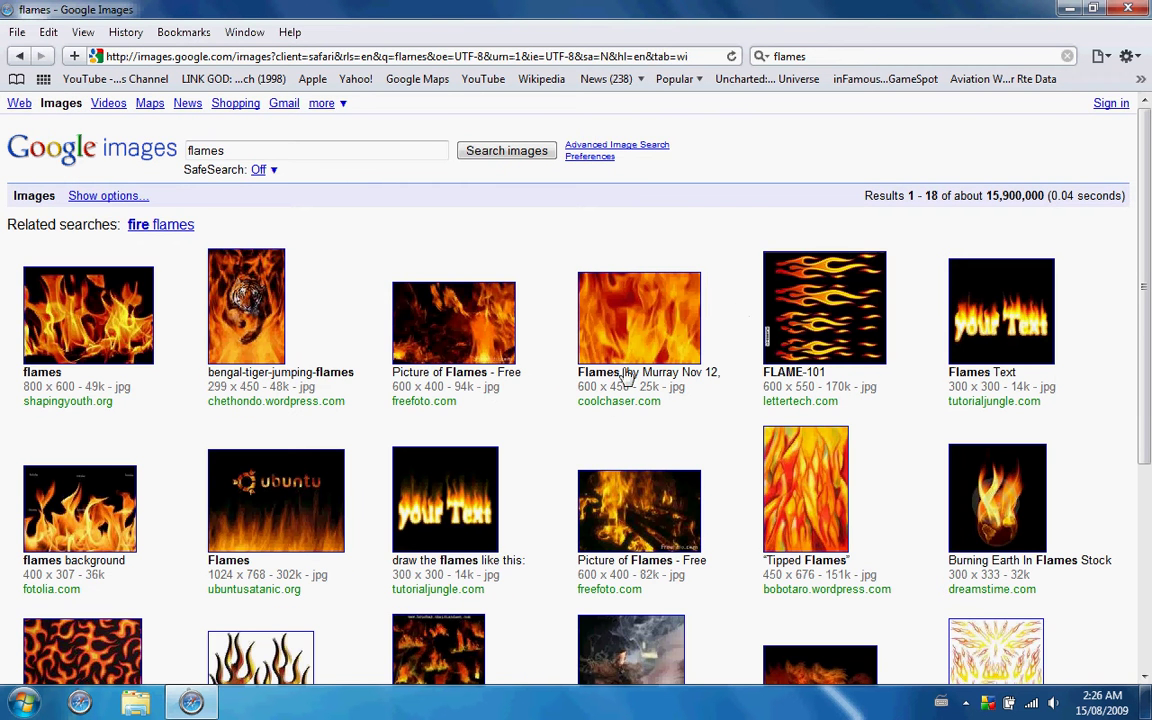
pyautogui.click(790, 318)
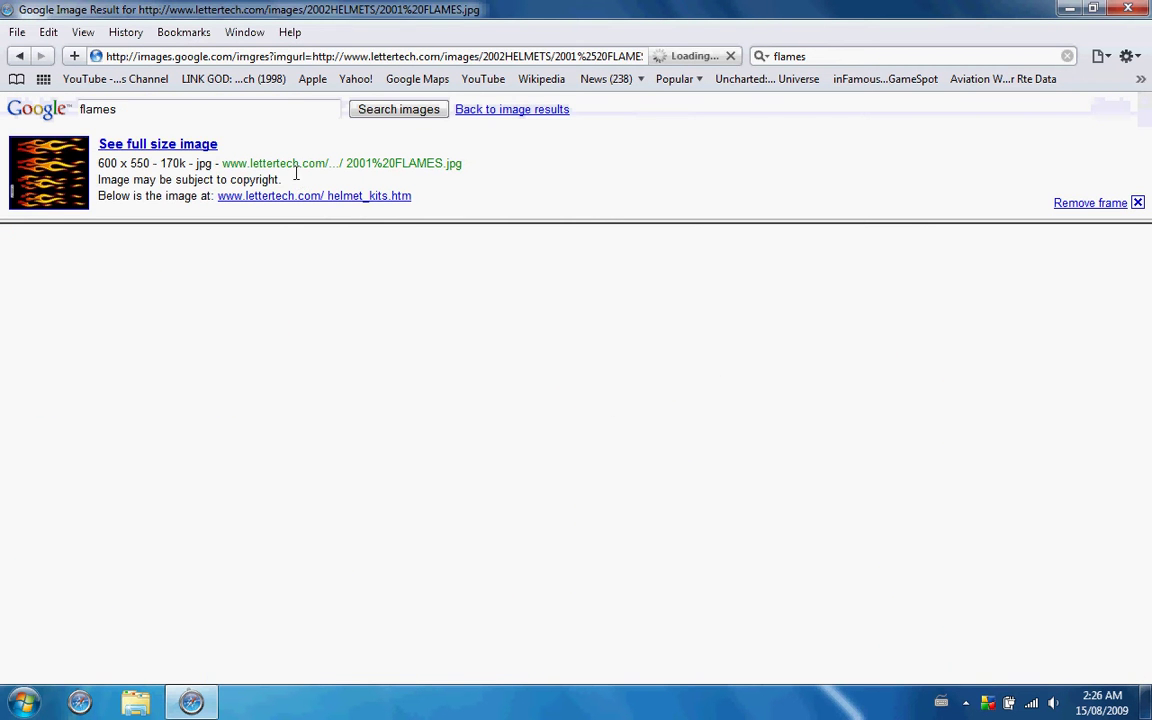
pyautogui.click(42, 203)
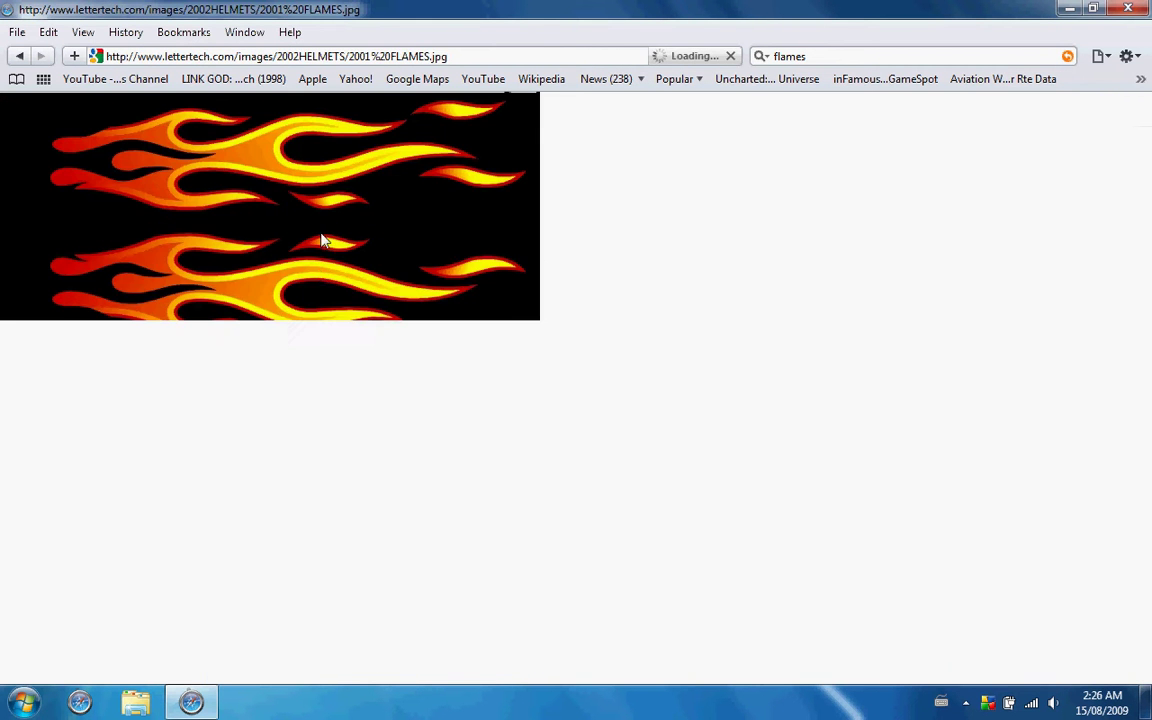
pyautogui.rightClick(320, 295)
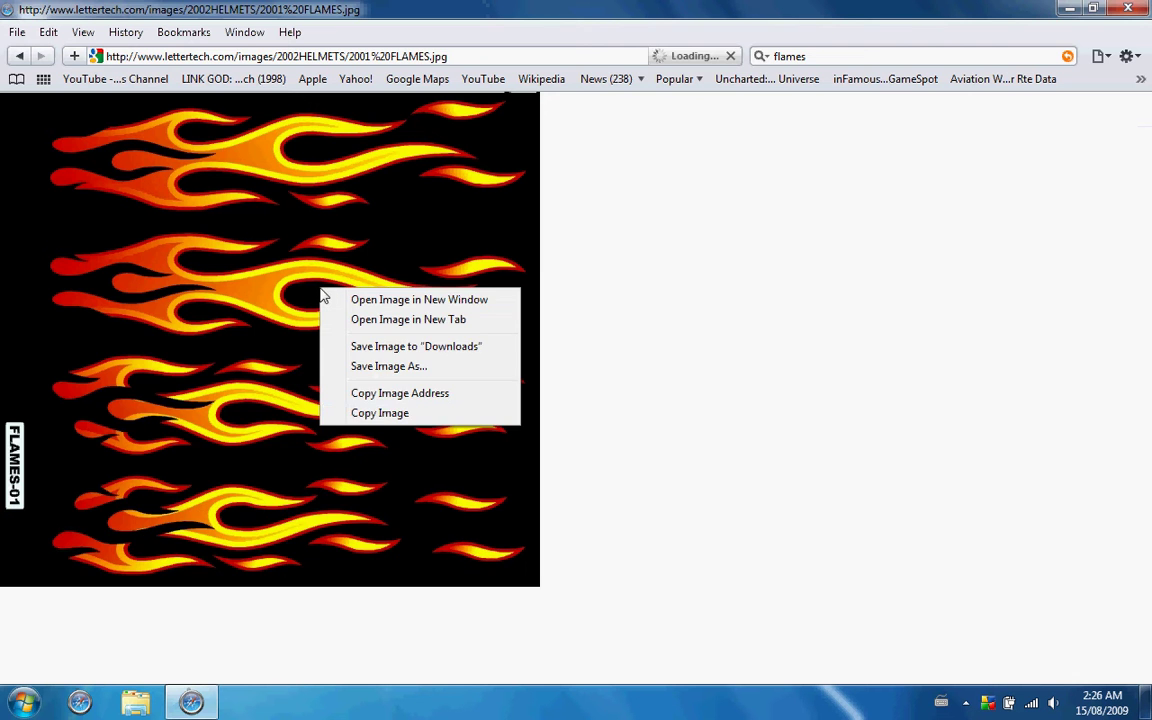
pyautogui.click(378, 411)
# Close Safari and launch Adobe Photoshop CS4
pyautogui.hotkey('alt', 'F4')
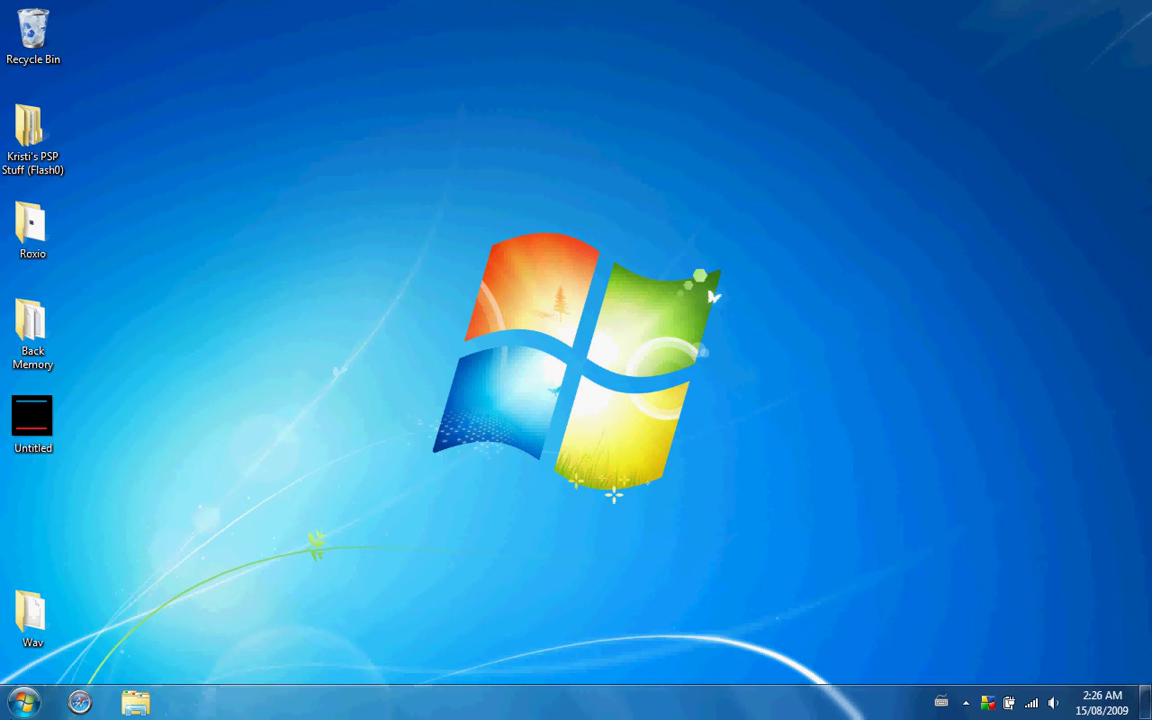
pyautogui.click(22, 701)
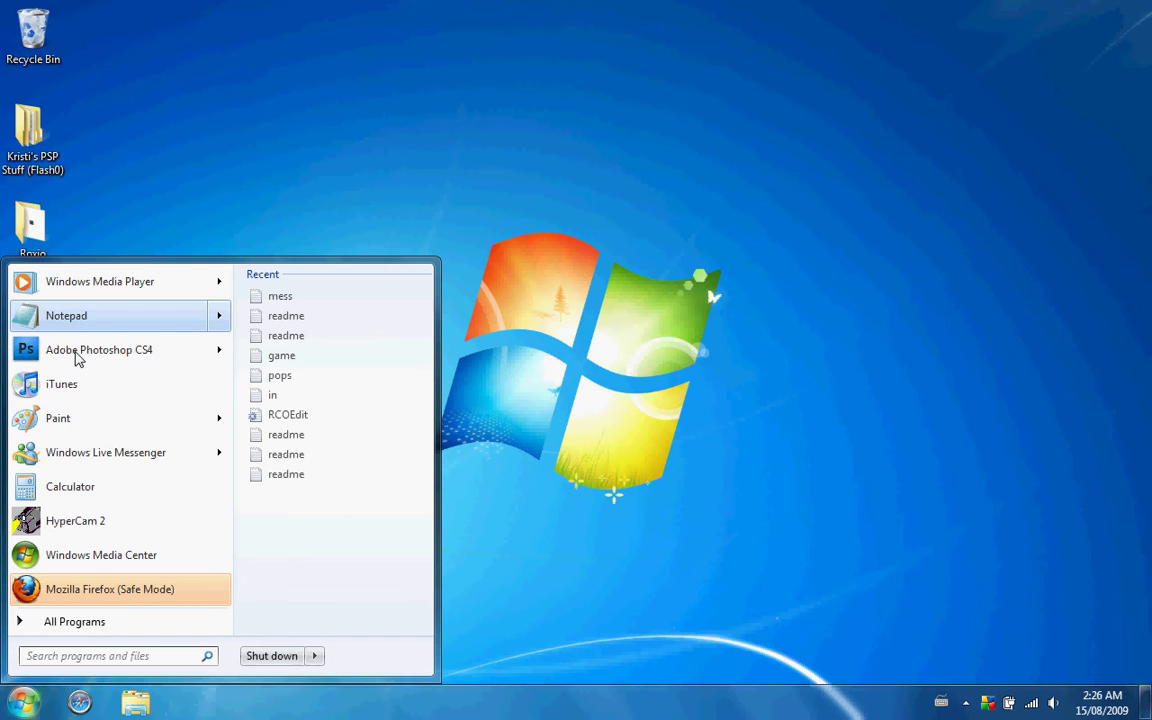
pyautogui.click(77, 352)
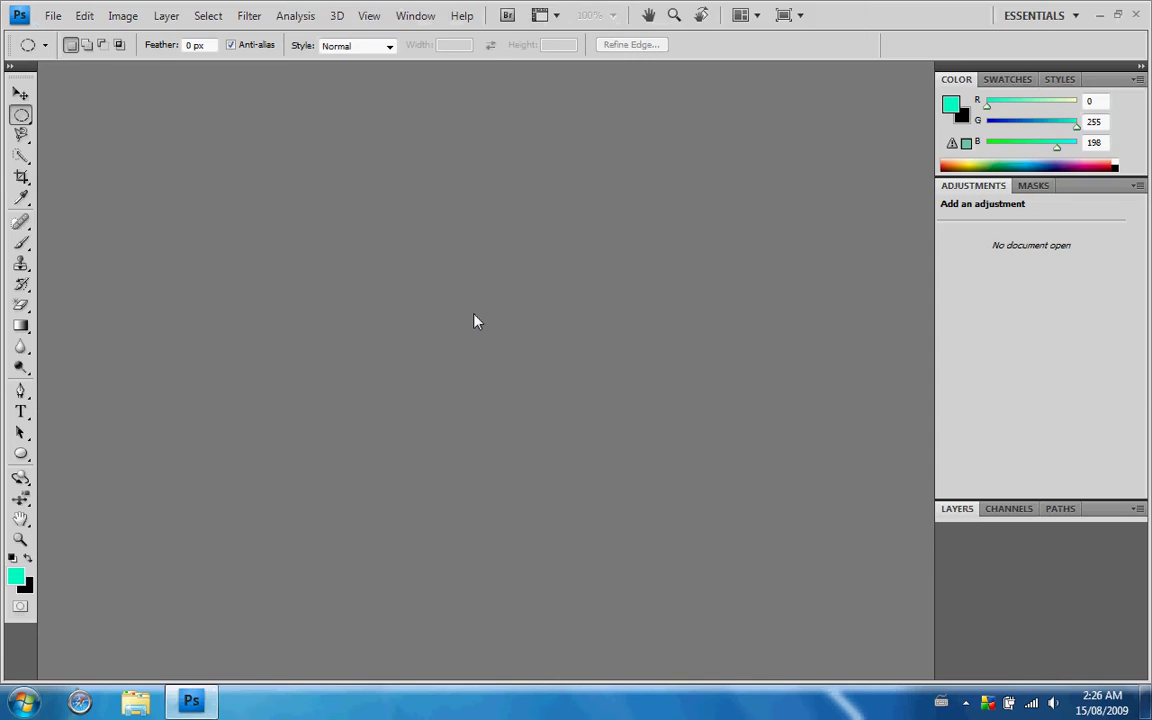
# Start a new document with width 128, then dismiss the dialog
pyautogui.hotkey('ctrl', 'n')
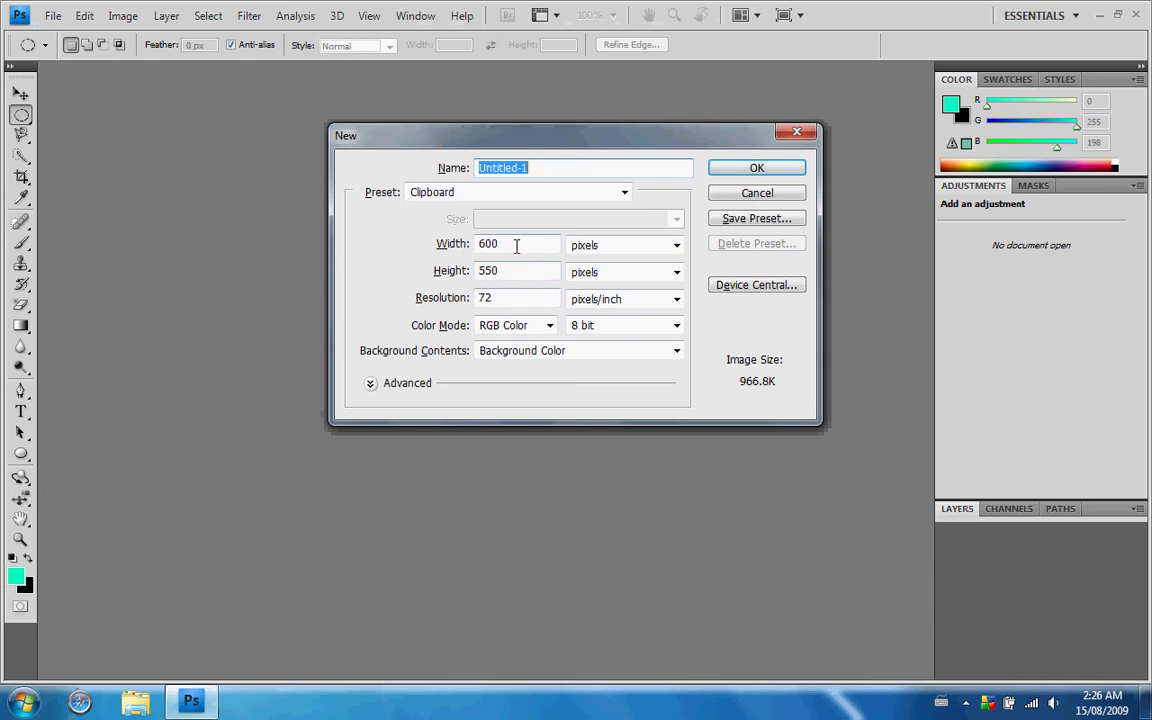
pyautogui.press('BackSpace')
pyautogui.write('128')
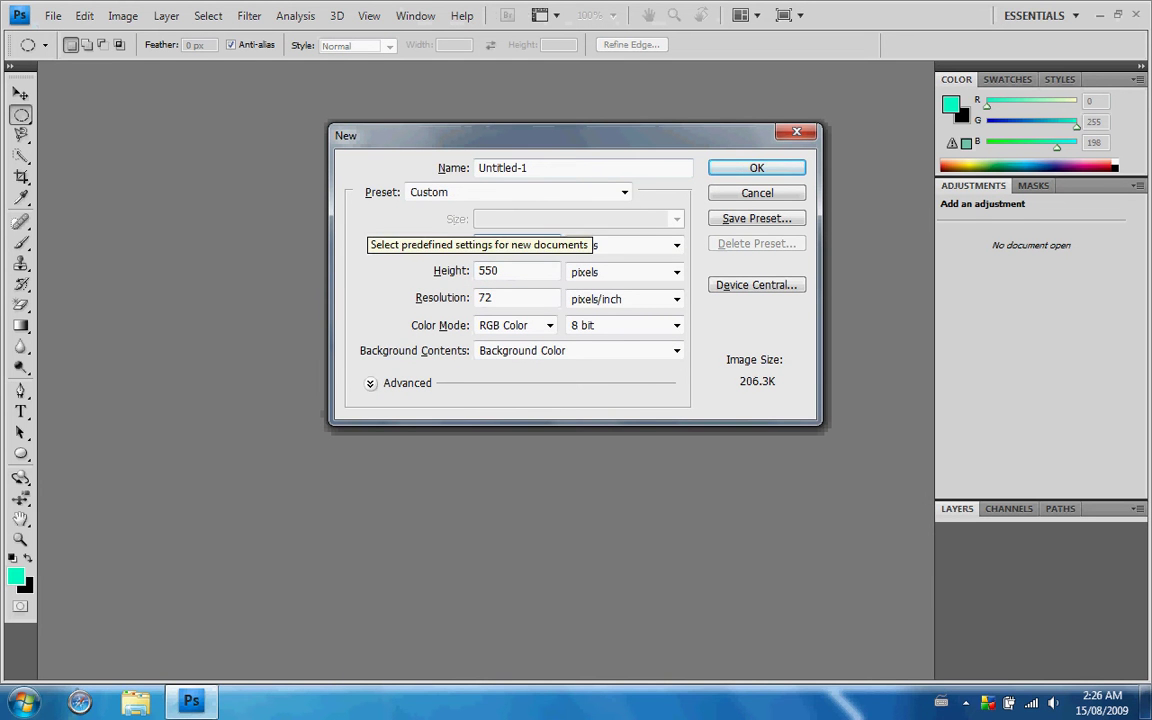
pyautogui.press('Tab')
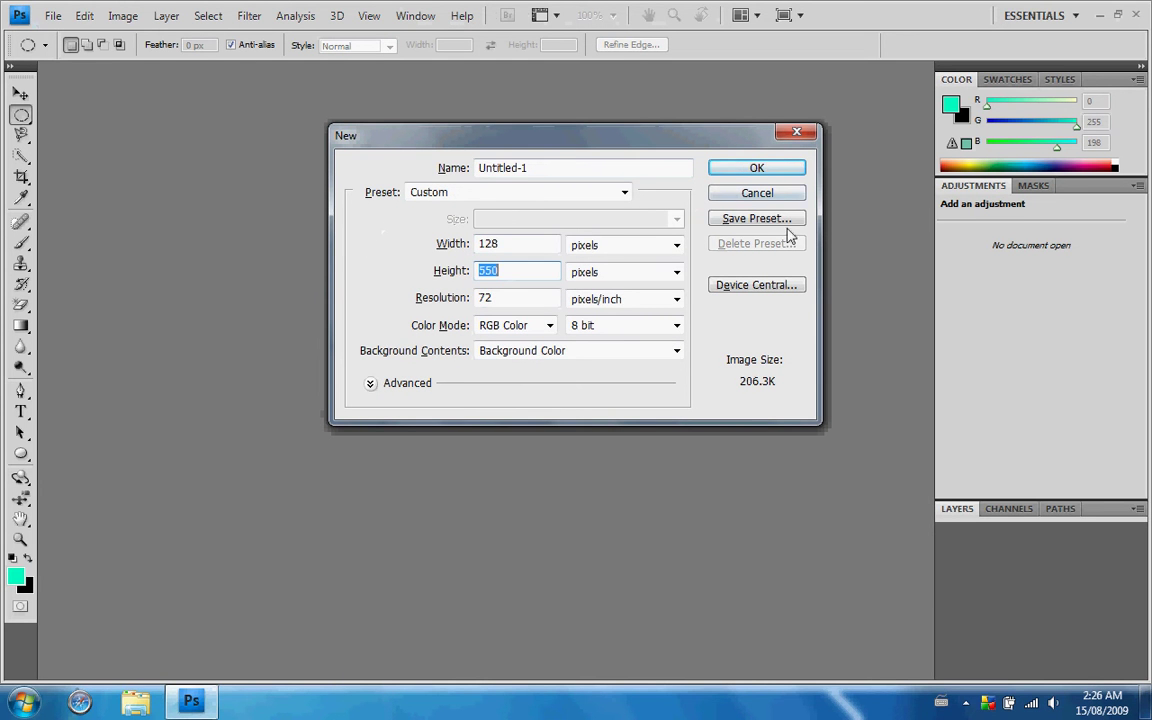
pyautogui.click(778, 198)
# Open Untitled.bmp from the desktop
pyautogui.hotkey('ctrl', 'o')
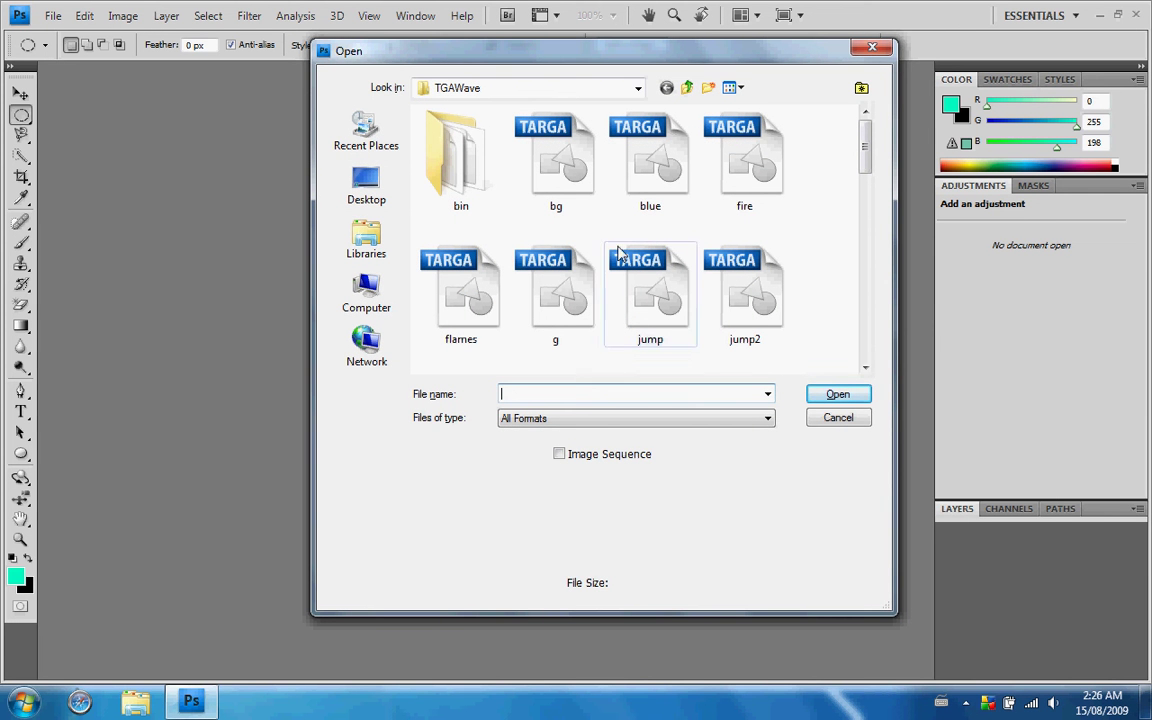
pyautogui.click(366, 190)
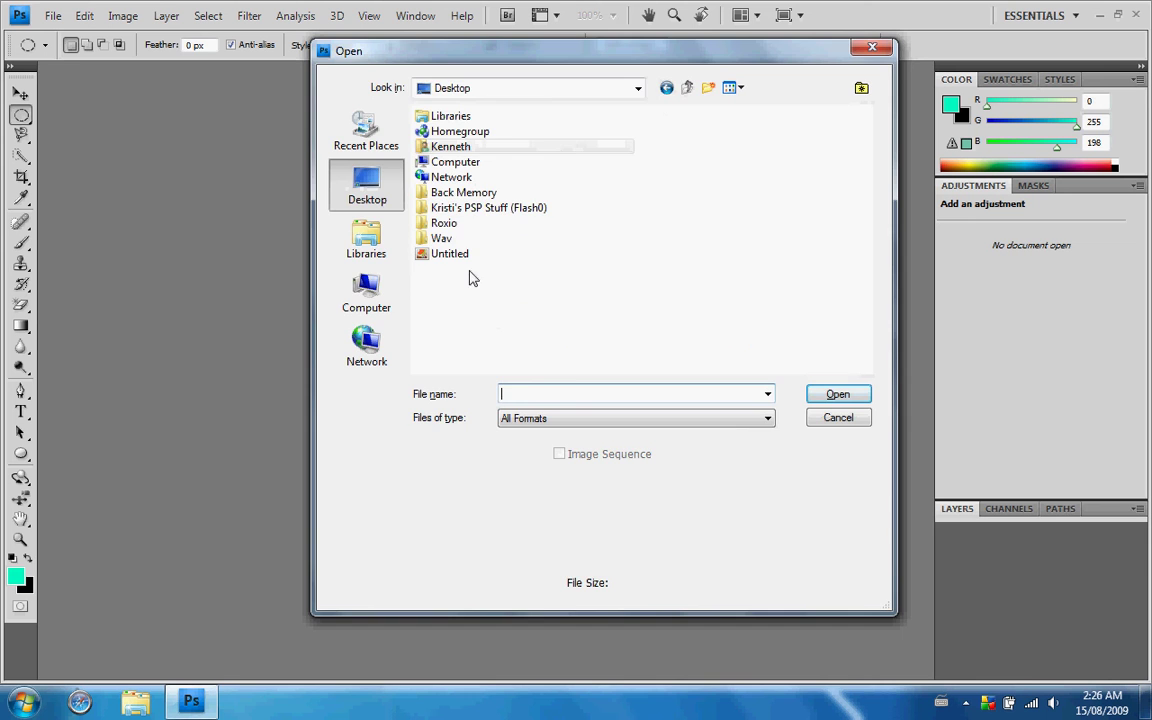
pyautogui.doubleClick(442, 252)
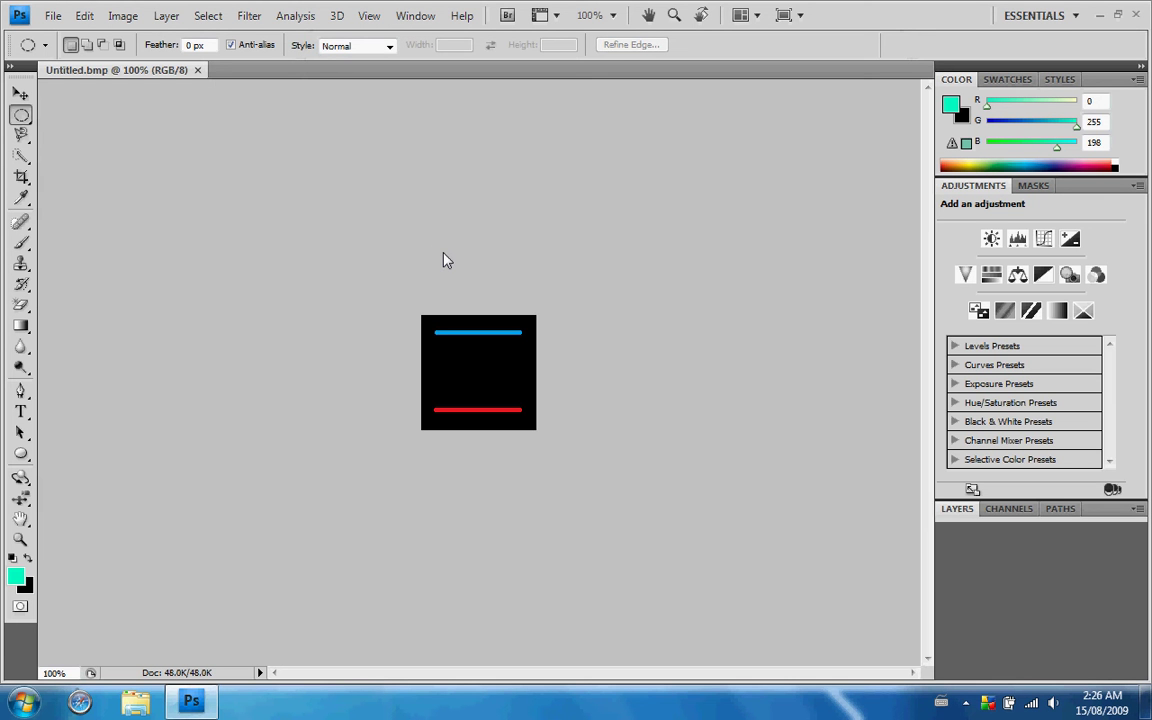
# Create a clipboard-sized new document and paste the flames picture into it
pyautogui.hotkey('ctrl', 'n')
pyautogui.press('Return')
pyautogui.hotkey('ctrl', 'v')
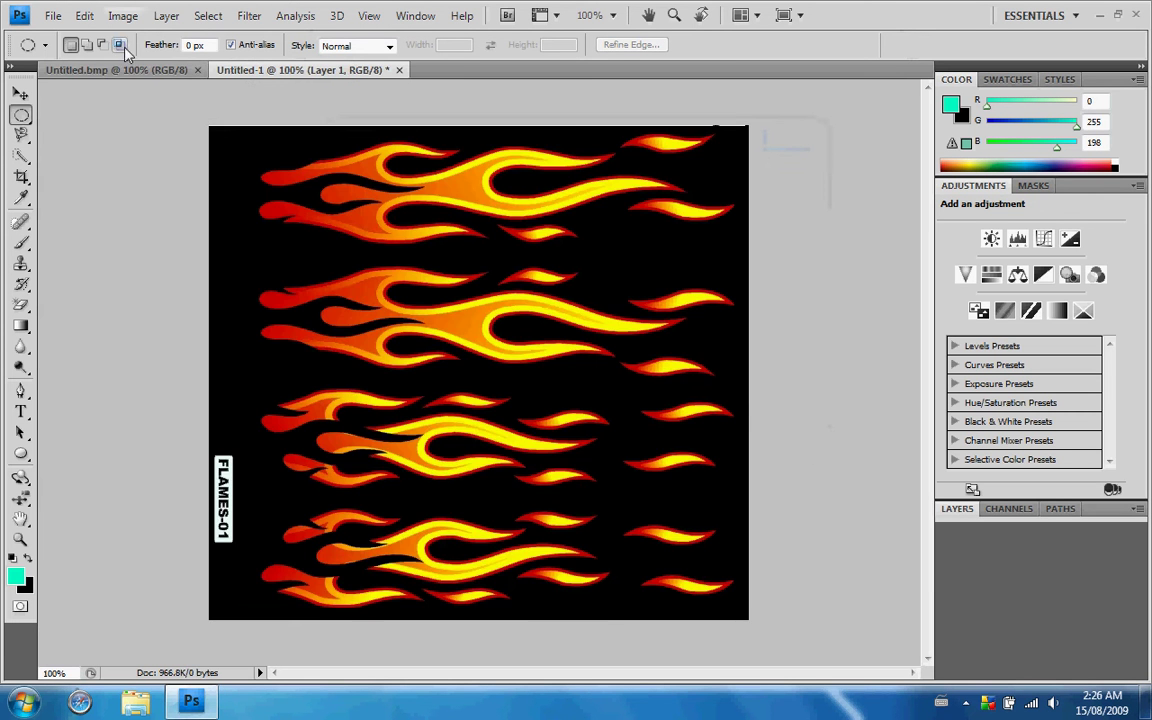
# Close Untitled.bmp, then select and copy the top flame row with the Rectangular Marquee
pyautogui.click(197, 70)
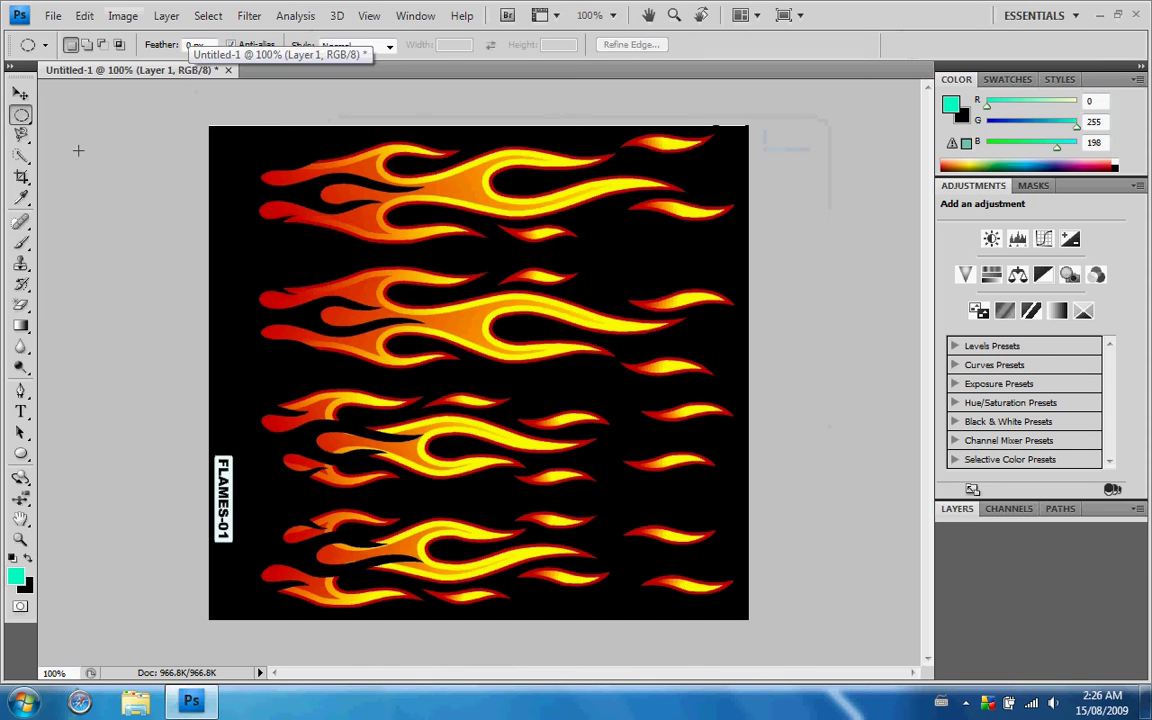
pyautogui.rightClick(21, 114)
pyautogui.click(62, 113)
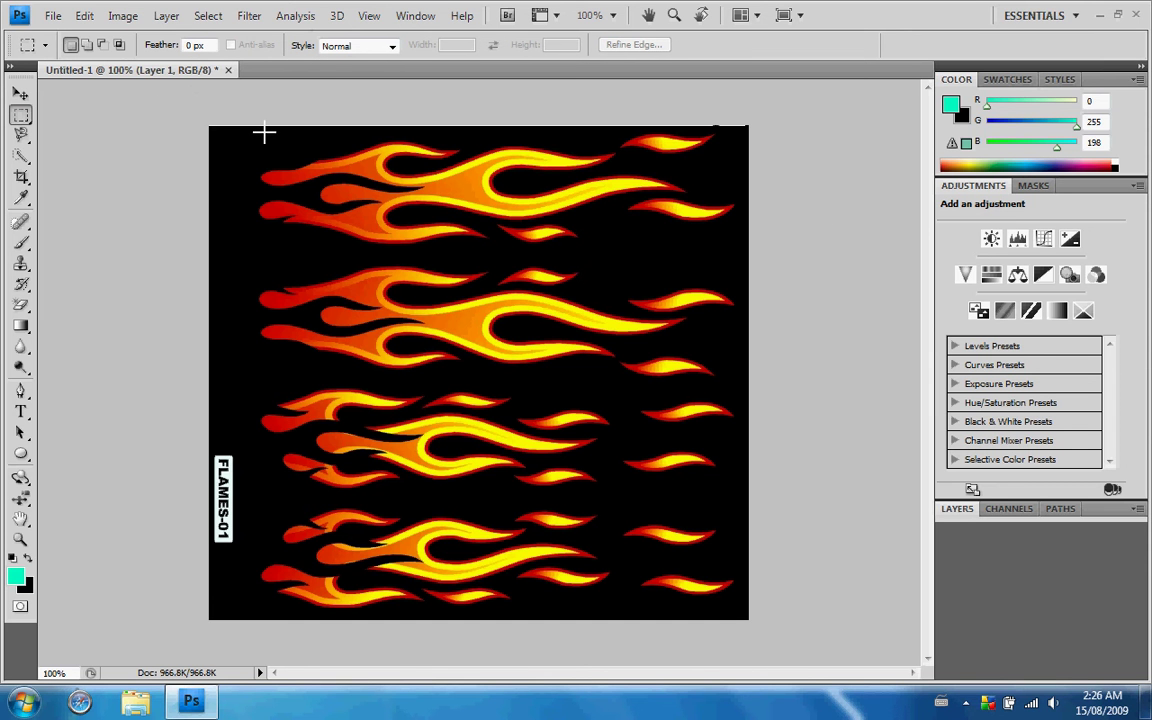
pyautogui.moveTo(279, 171); pyautogui.dragTo(735, 256)
pyautogui.moveTo(735, 256); pyautogui.dragTo(735, 256)
pyautogui.hotkey('ctrl', 'c')
# Create a new 128 × 128 pixel document
pyautogui.hotkey('ctrl', 'n')
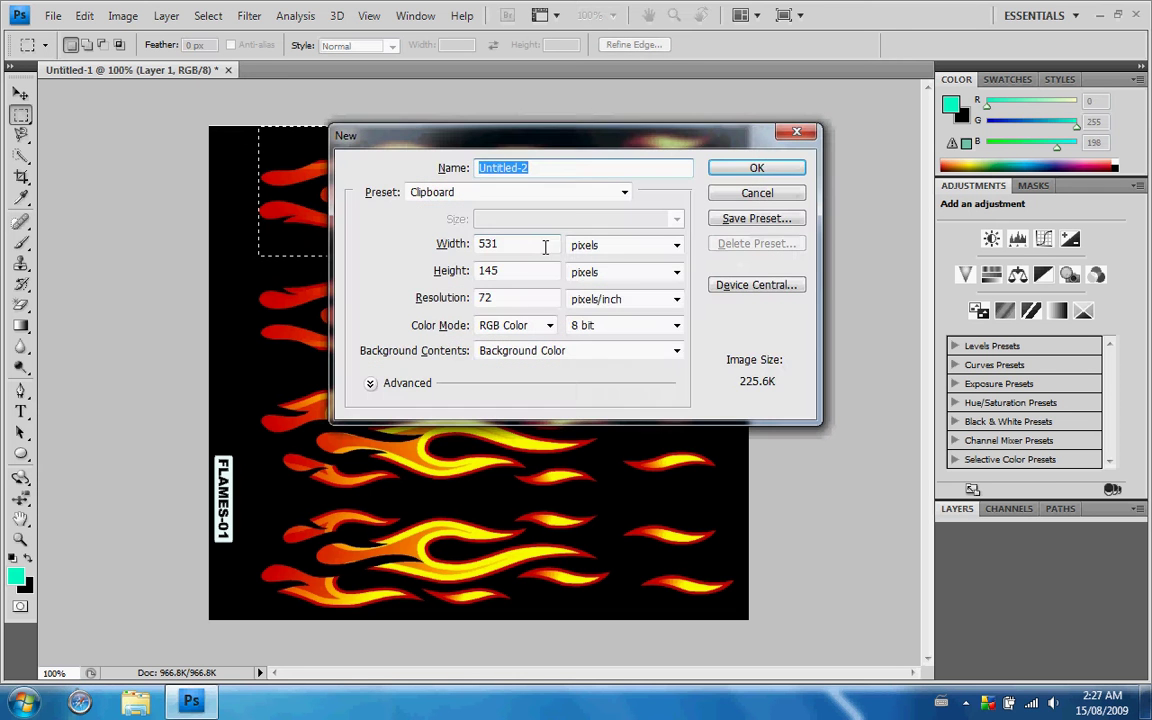
pyautogui.doubleClick(490, 244)
pyautogui.write('128')
pyautogui.doubleClick(500, 270)
pyautogui.write('128')
pyautogui.click(757, 168)
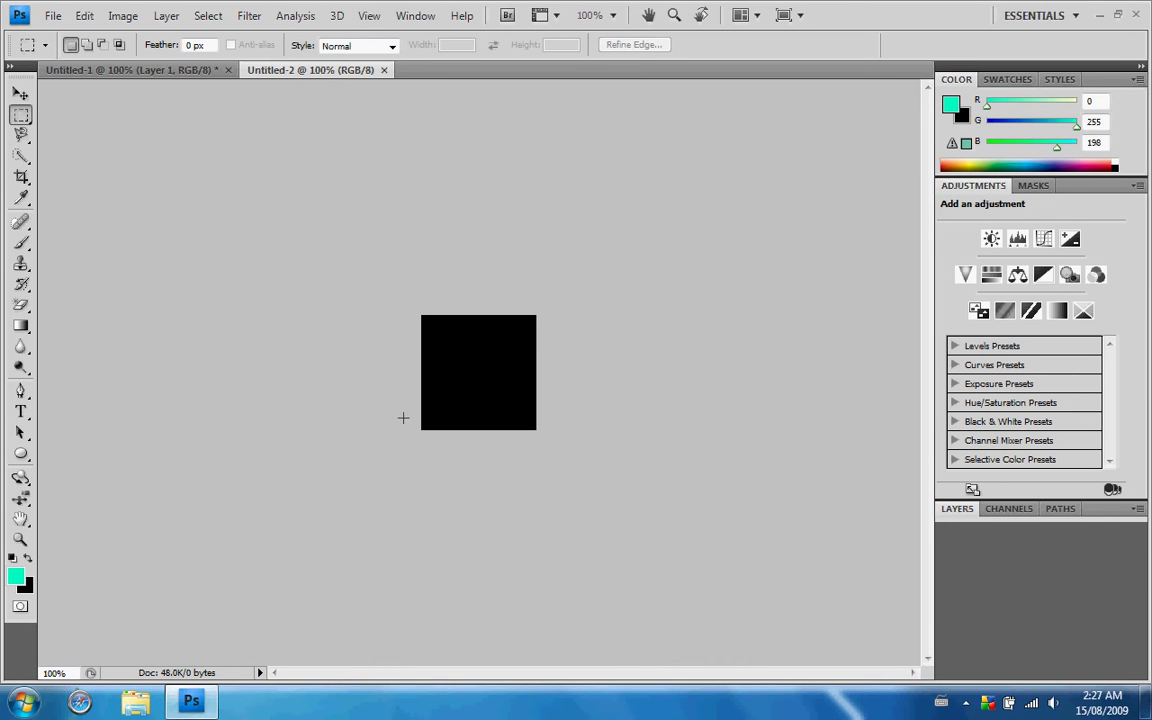
# Paste the flame, shrink and tilt it, and move it toward the canvas centre
pyautogui.hotkey('ctrl', 'v')
pyautogui.hotkey('ctrl', 't')
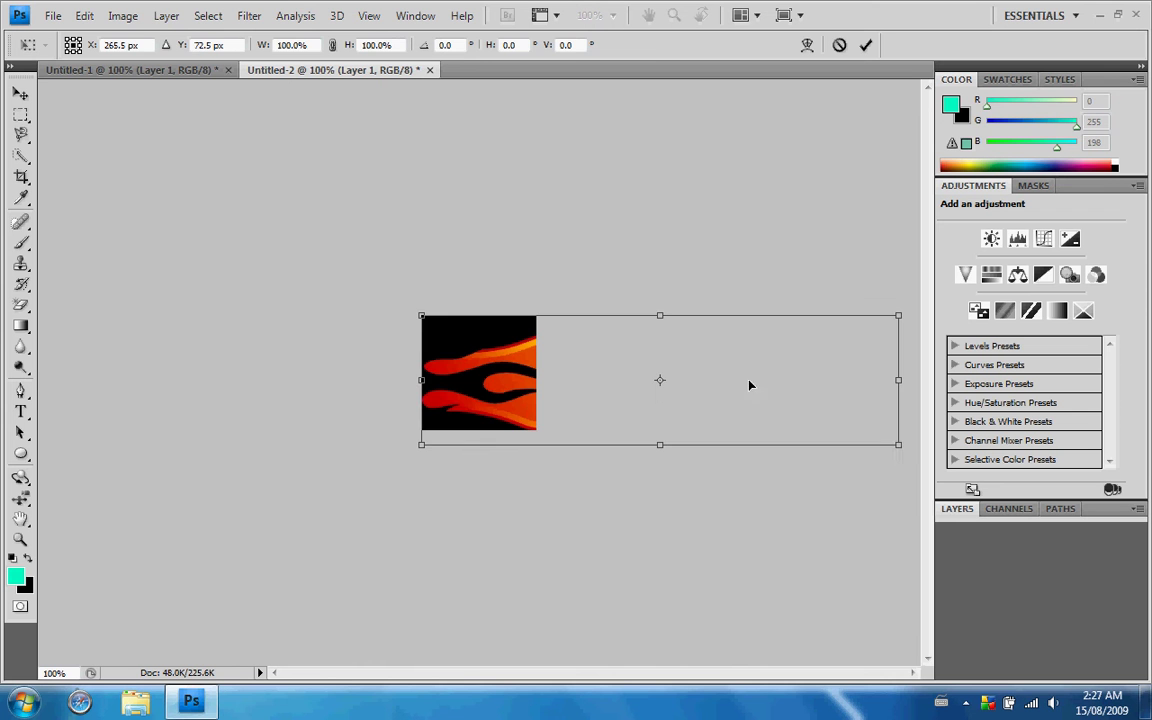
pyautogui.moveTo(900, 444); pyautogui.dragTo(529, 345)
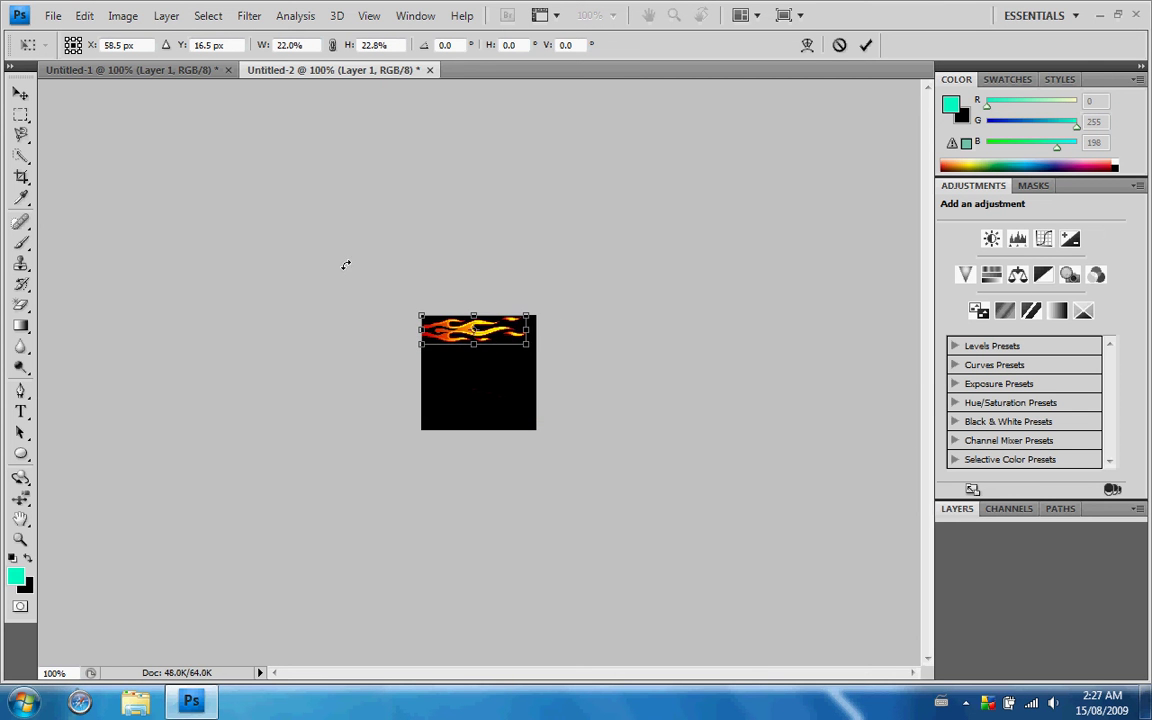
pyautogui.moveTo(355, 271); pyautogui.dragTo(360, 326)
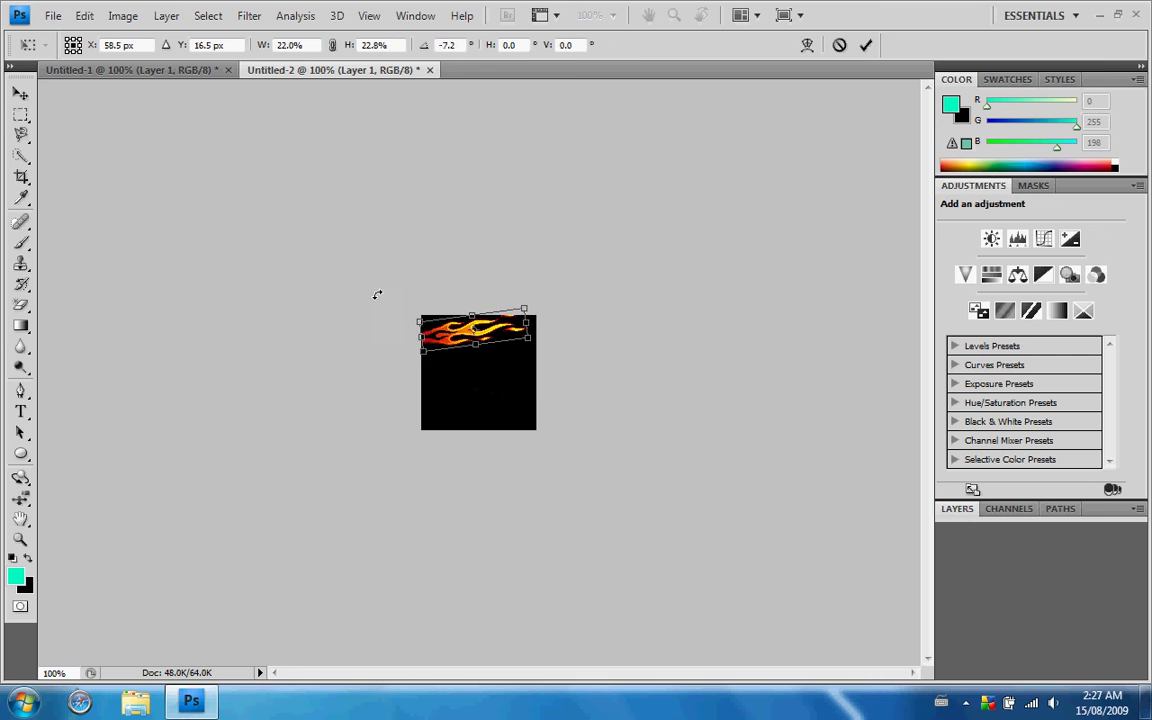
pyautogui.click(18, 94)
pyautogui.click(484, 274)
pyautogui.moveTo(458, 341); pyautogui.dragTo(466, 376)
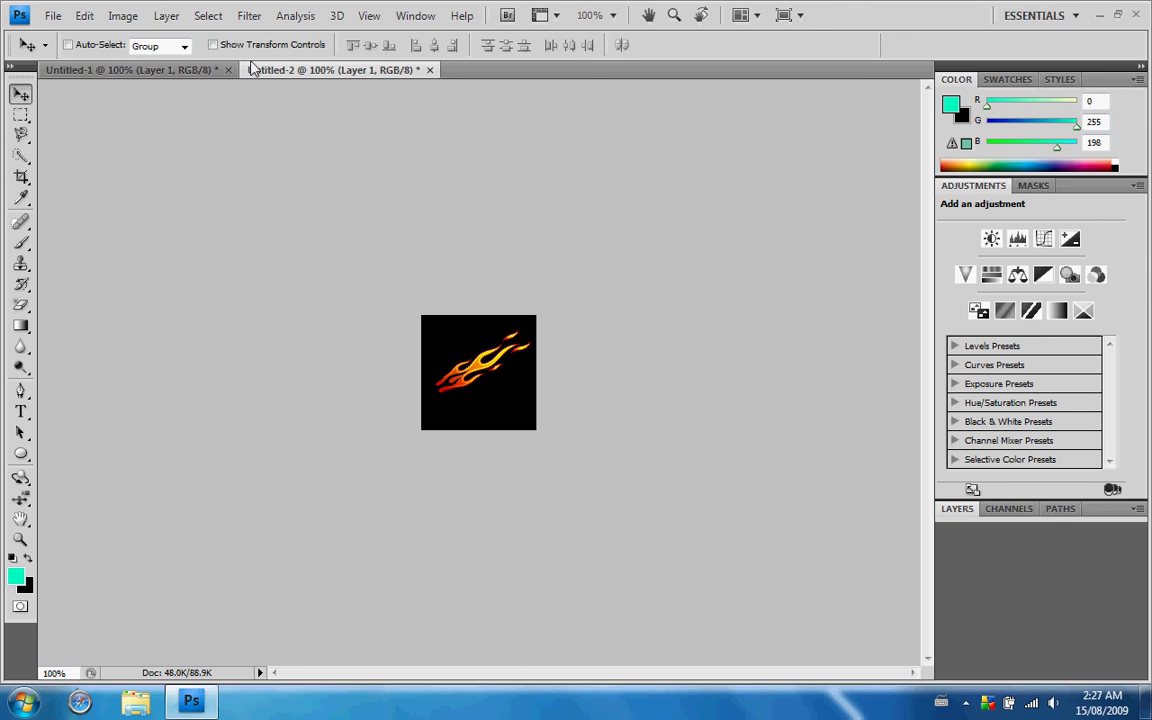
# Flatten and convert to 32-colour indexed mode with pattern dither and transparency off
pyautogui.click(122, 15)
pyautogui.moveTo(134, 37)
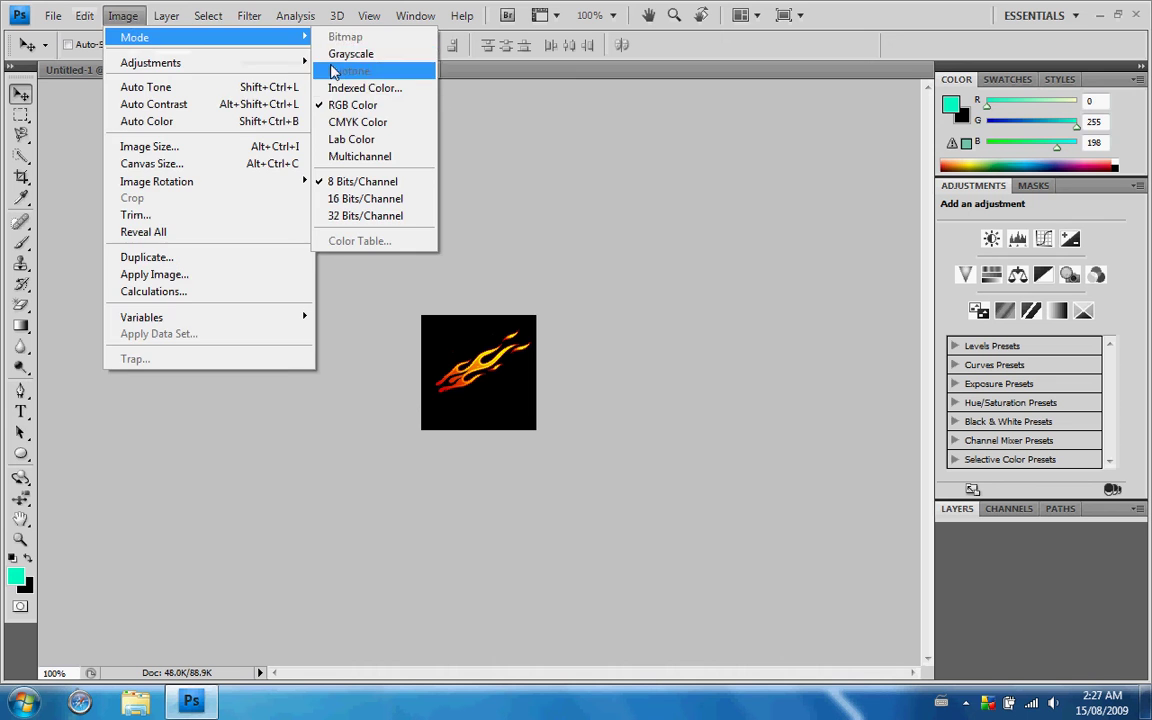
pyautogui.click(330, 88)
pyautogui.click(494, 277)
pyautogui.click(559, 329)
pyautogui.click(512, 389)
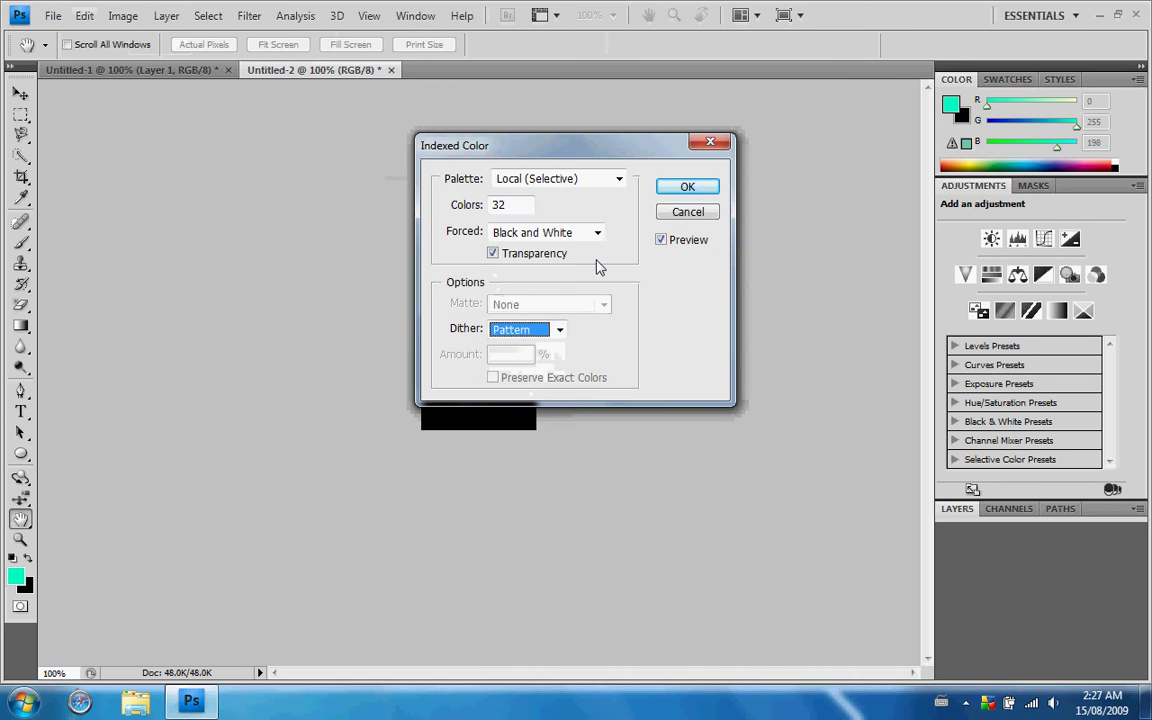
pyautogui.click(505, 254)
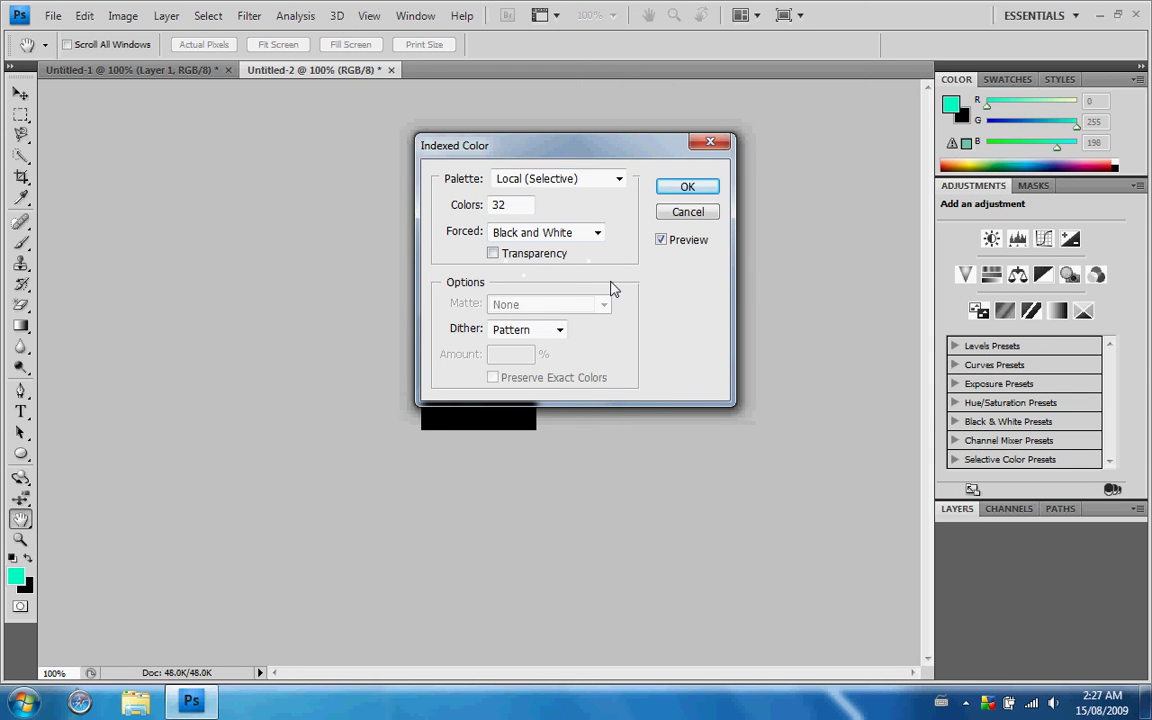
pyautogui.click(675, 190)
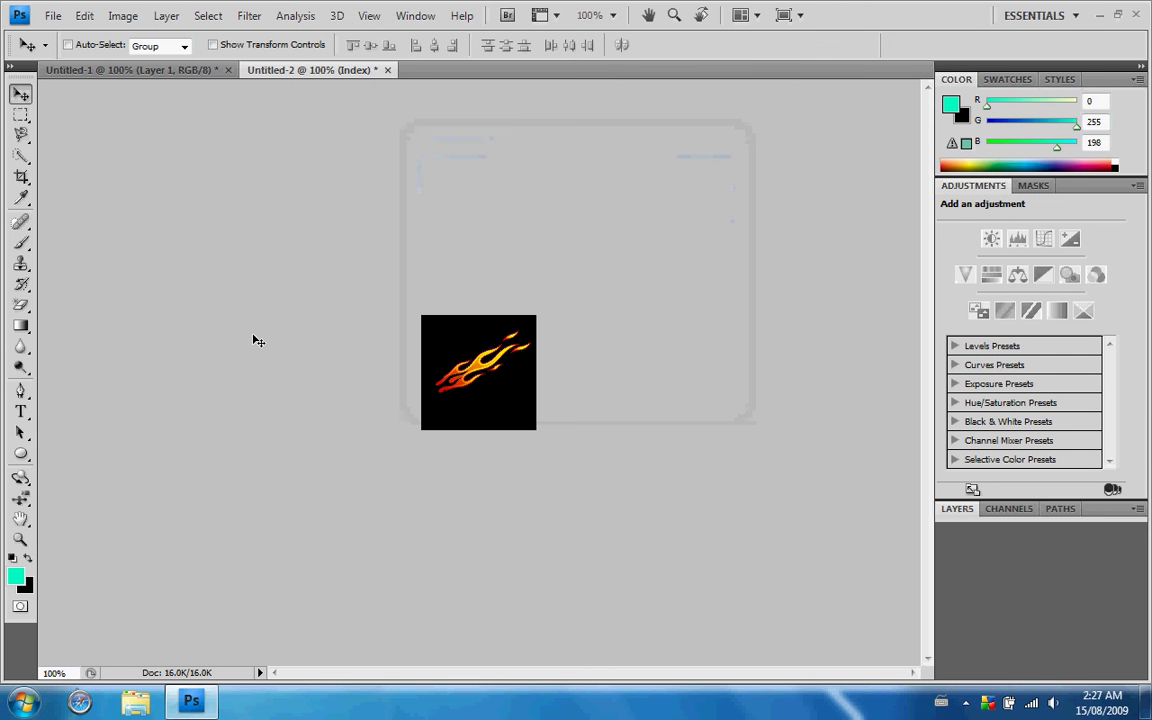
# Save the image as a Targa file named flames2 on the desktop
pyautogui.press('alt')
pyautogui.click(53, 15)
pyautogui.click(128, 258)
pyautogui.click(670, 396)
pyautogui.click(670, 400)
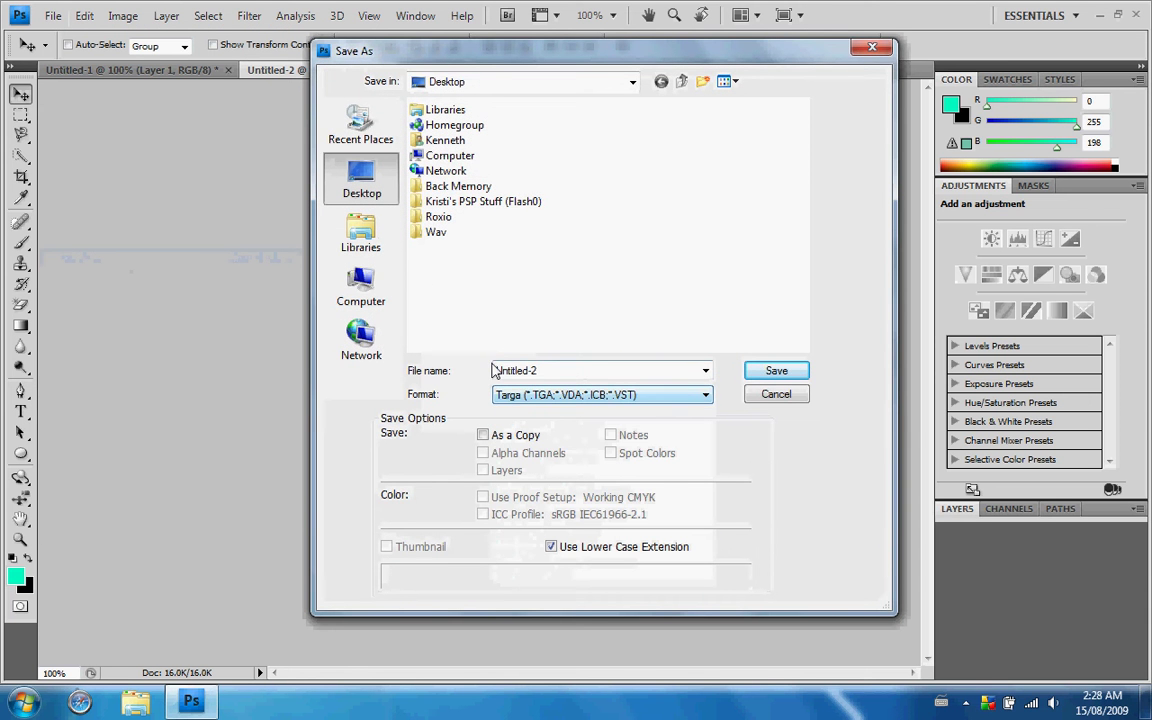
pyautogui.doubleClick(563, 375)
pyautogui.press('BackSpace')
pyautogui.write('flames2')
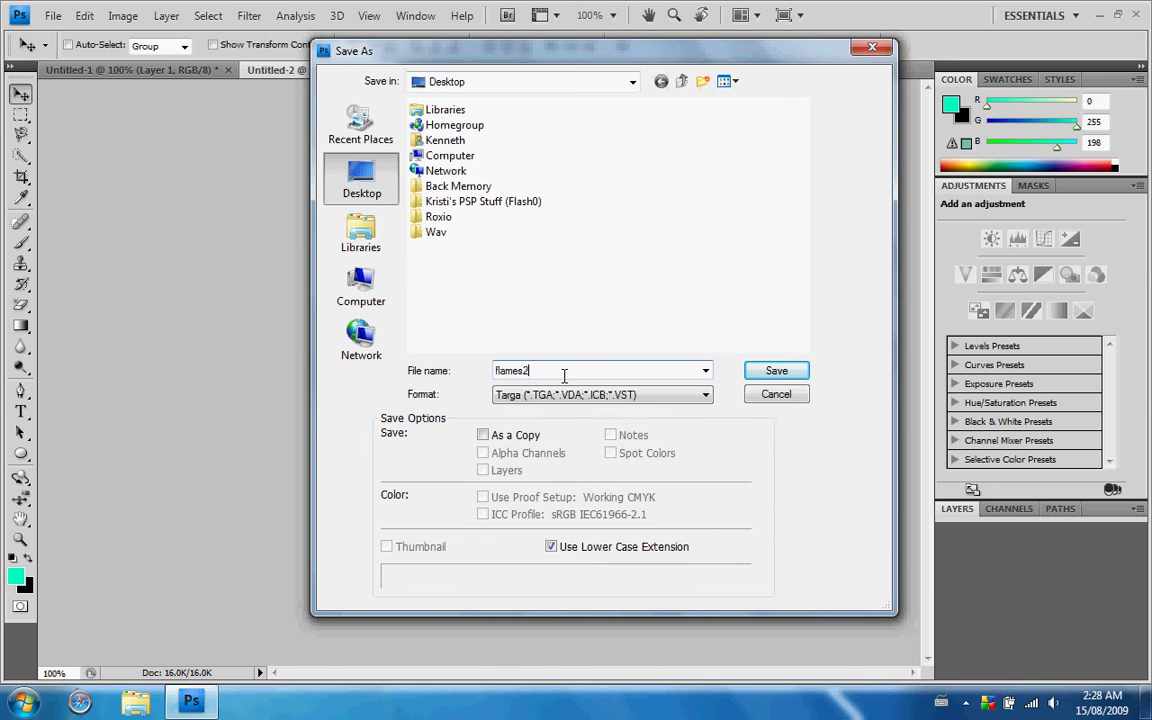
pyautogui.press('Return')
# Quit Photoshop without saving changes to Untitled-1
pyautogui.hotkey('ctrl', 'q')
pyautogui.click(542, 273)
pyautogui.press('super')
# Drag flames2 from the desktop into Documents > PSP Waves > Tunnel Wave Maker > tga
pyautogui.click(301, 343)
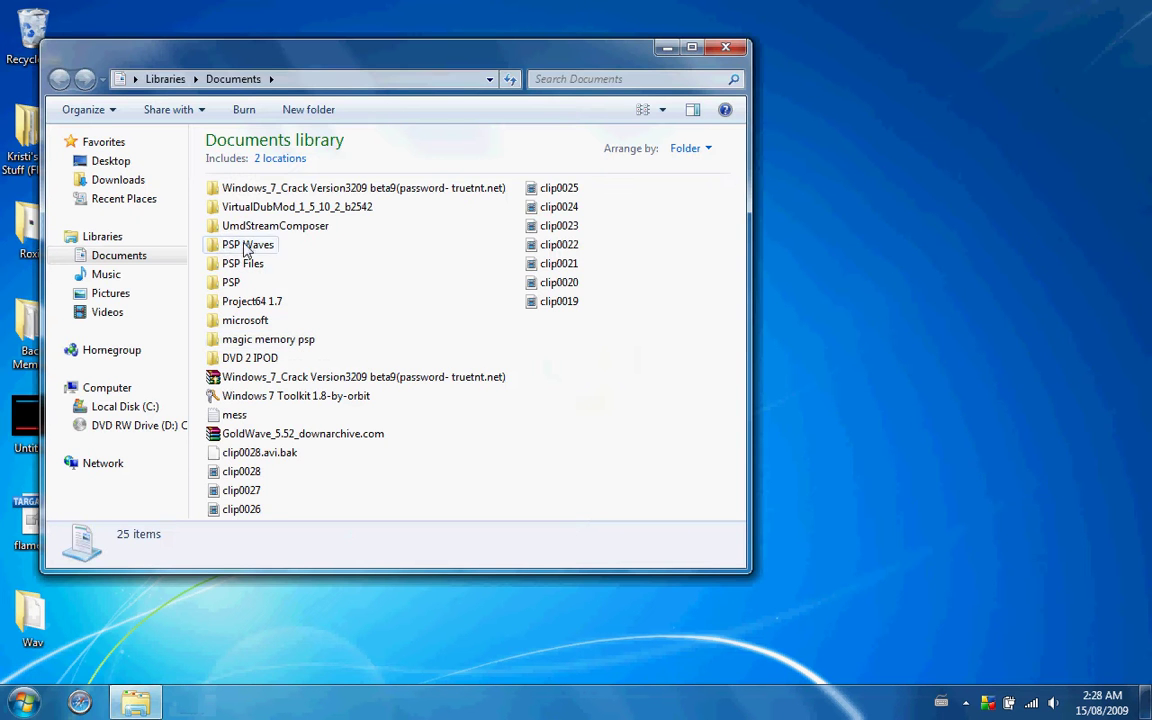
pyautogui.doubleClick(238, 247)
pyautogui.click(256, 266)
pyautogui.doubleClick(256, 266)
pyautogui.click(230, 190)
pyautogui.doubleClick(231, 192)
pyautogui.moveTo(274, 65)
pyautogui.mouseDown()
pyautogui.moveTo(556, 50)
pyautogui.moveTo(421, 55)
pyautogui.mouseUp()
pyautogui.moveTo(32, 517); pyautogui.dragTo(490, 285)
# Try the Start script in bin, dismiss its error, and confirm flames2 sits in tga
pyautogui.click(210, 68)
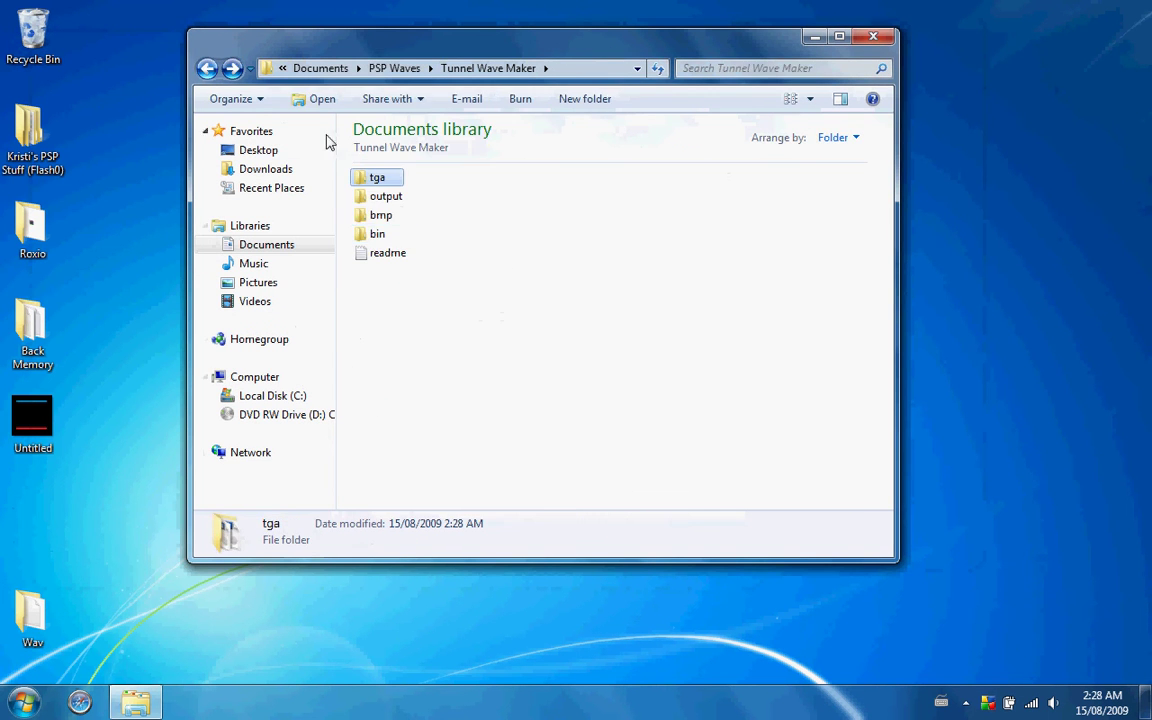
pyautogui.click(383, 234)
pyautogui.doubleClick(383, 234)
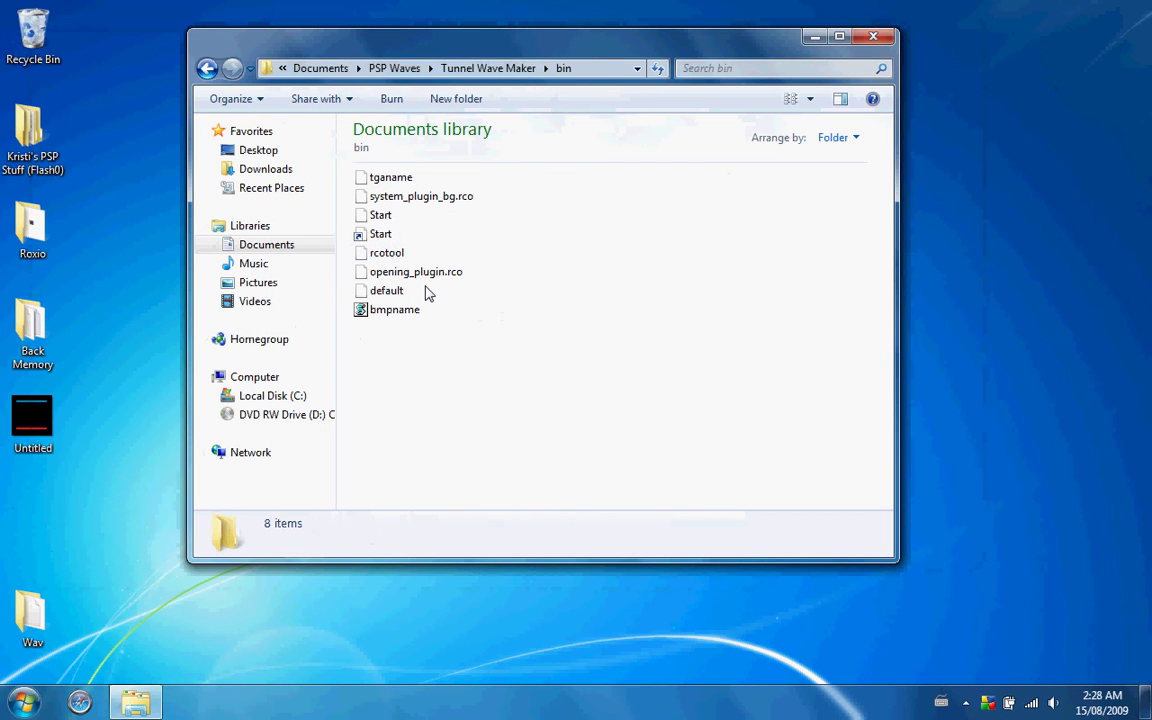
pyautogui.doubleClick(387, 238)
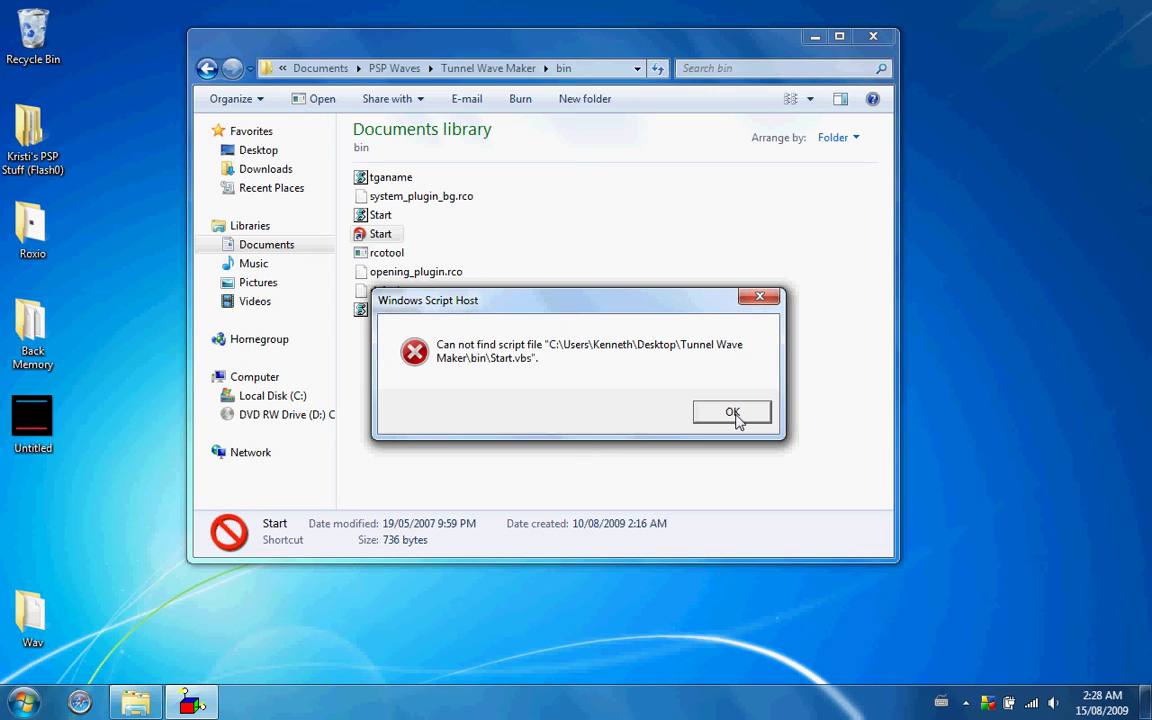
pyautogui.click(733, 414)
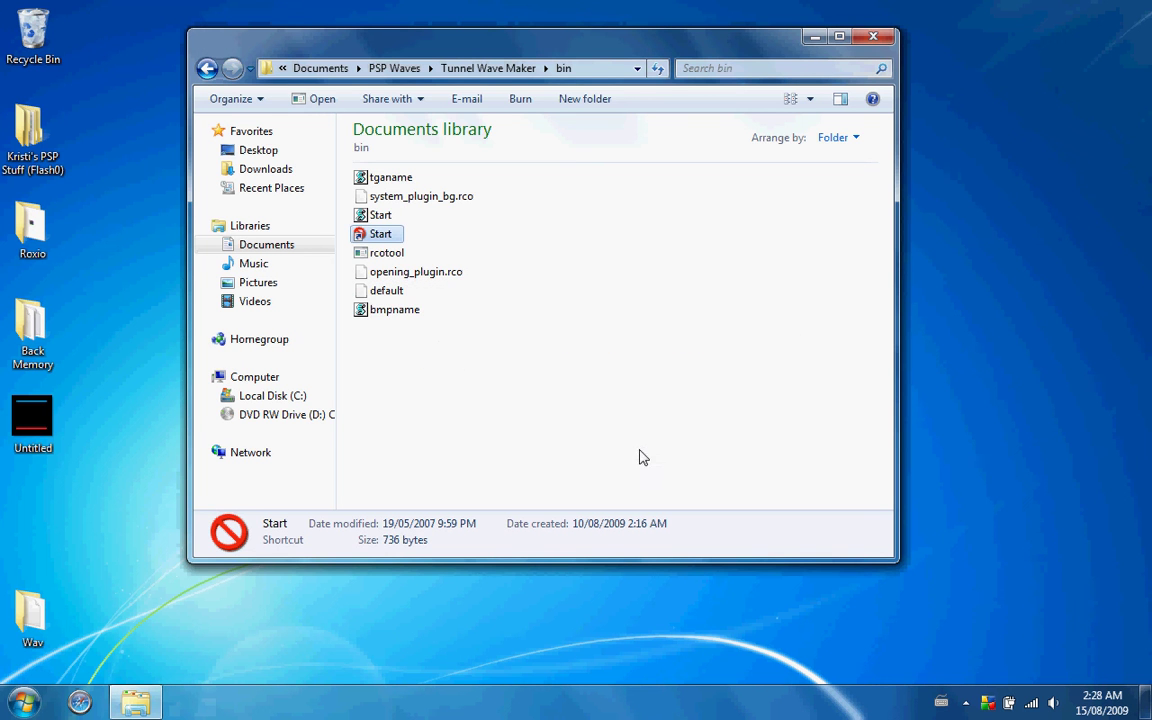
pyautogui.click(616, 429)
pyautogui.press('BackSpace')
pyautogui.doubleClick(379, 176)
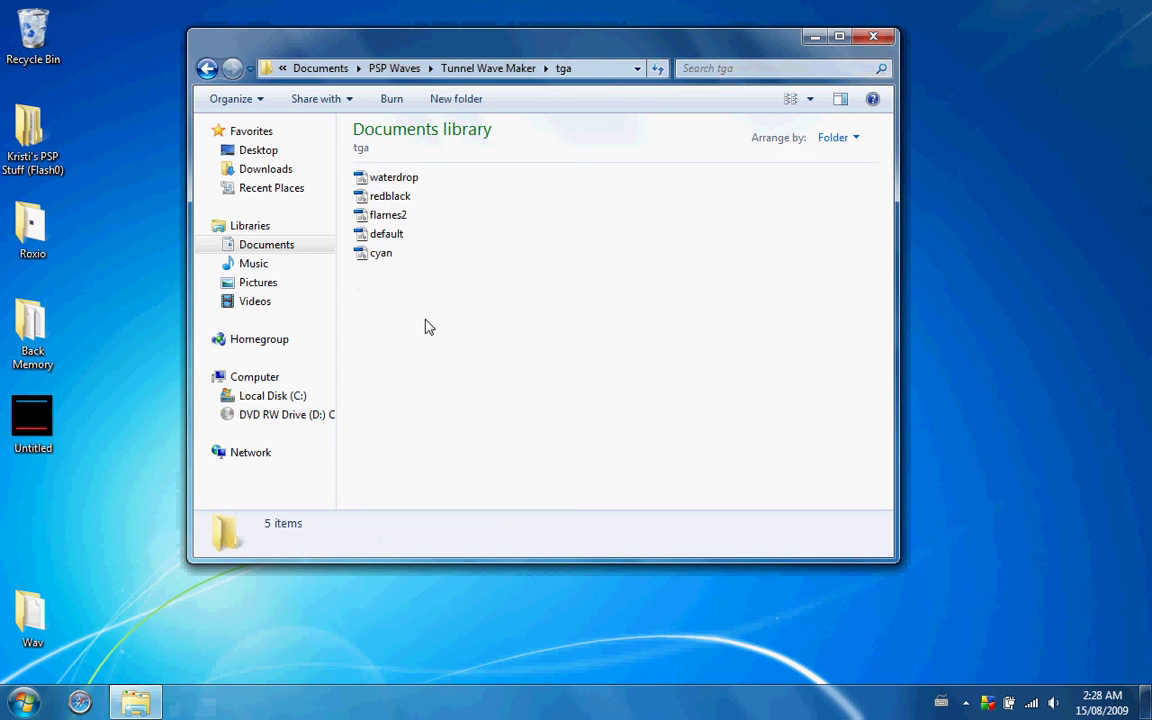
# Close the folder window and open the %temp% folder from the Start search
pyautogui.hotkey('alt', 'F4')
pyautogui.click(22, 702)
pyautogui.write('%temp%')
pyautogui.press('Return')
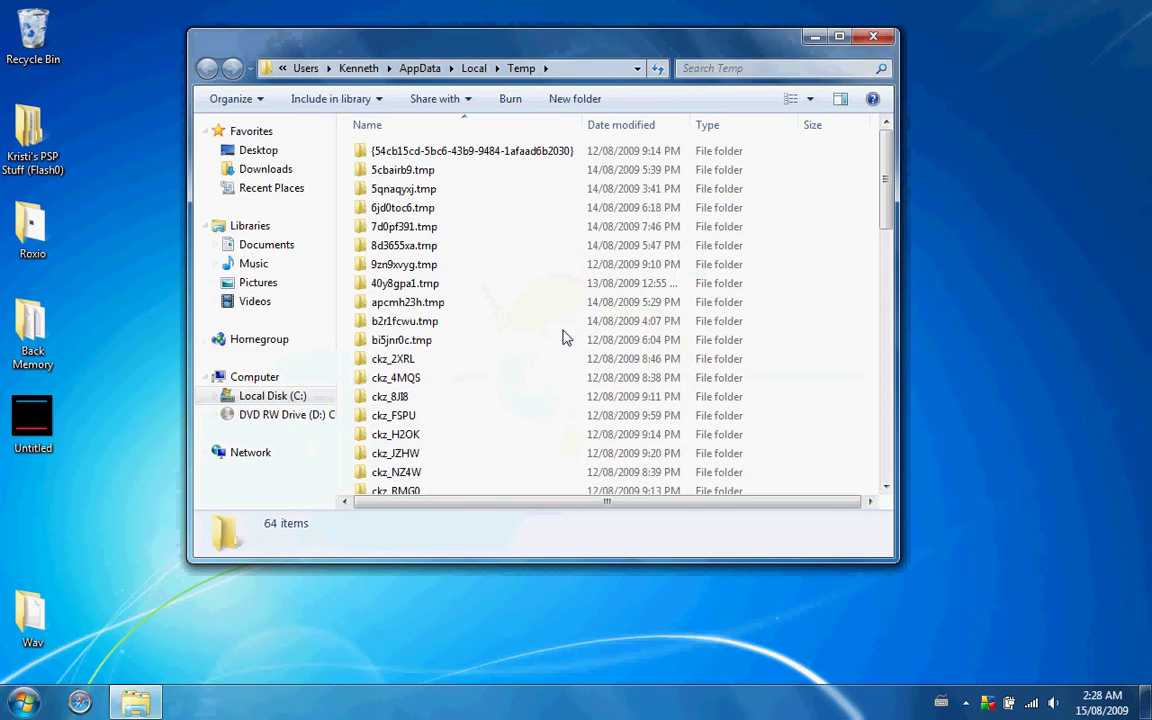
# Search for 'tunnel', move the inFamous bookmark after YouTube, and remove LINK GOD
pyautogui.click(709, 72)
pyautogui.write('tunnel')
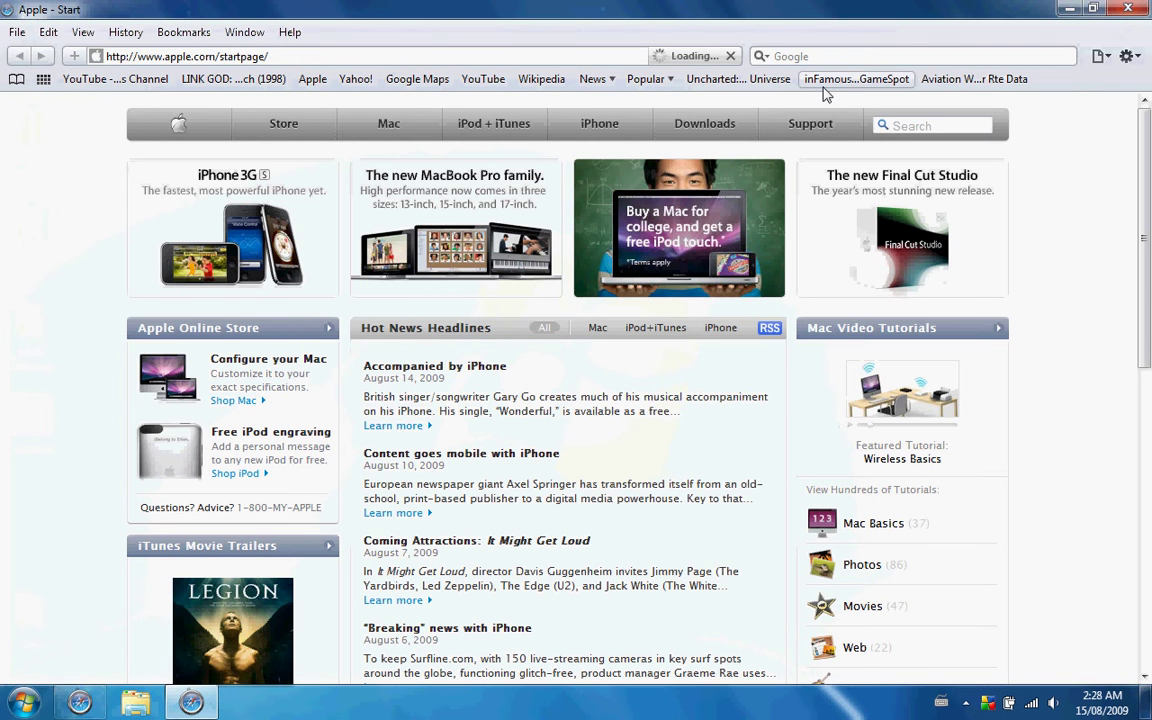
pyautogui.moveTo(861, 78); pyautogui.dragTo(515, 78)
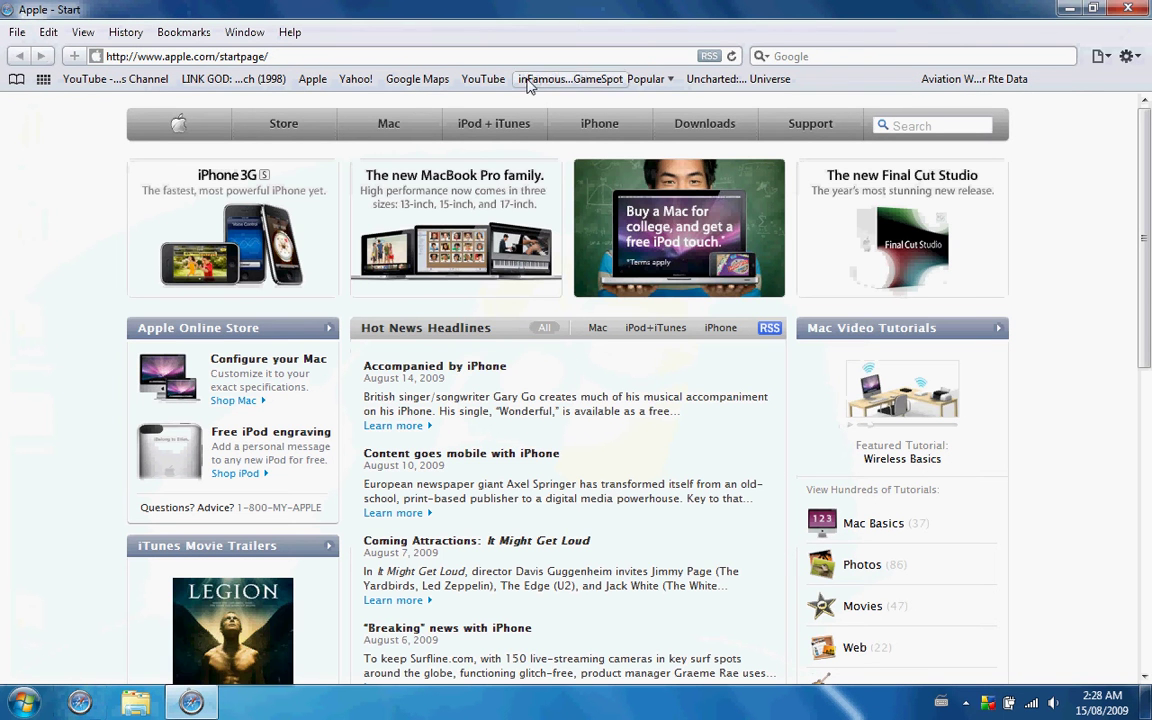
pyautogui.click(250, 80)
pyautogui.moveTo(250, 80); pyautogui.dragTo(197, 120)
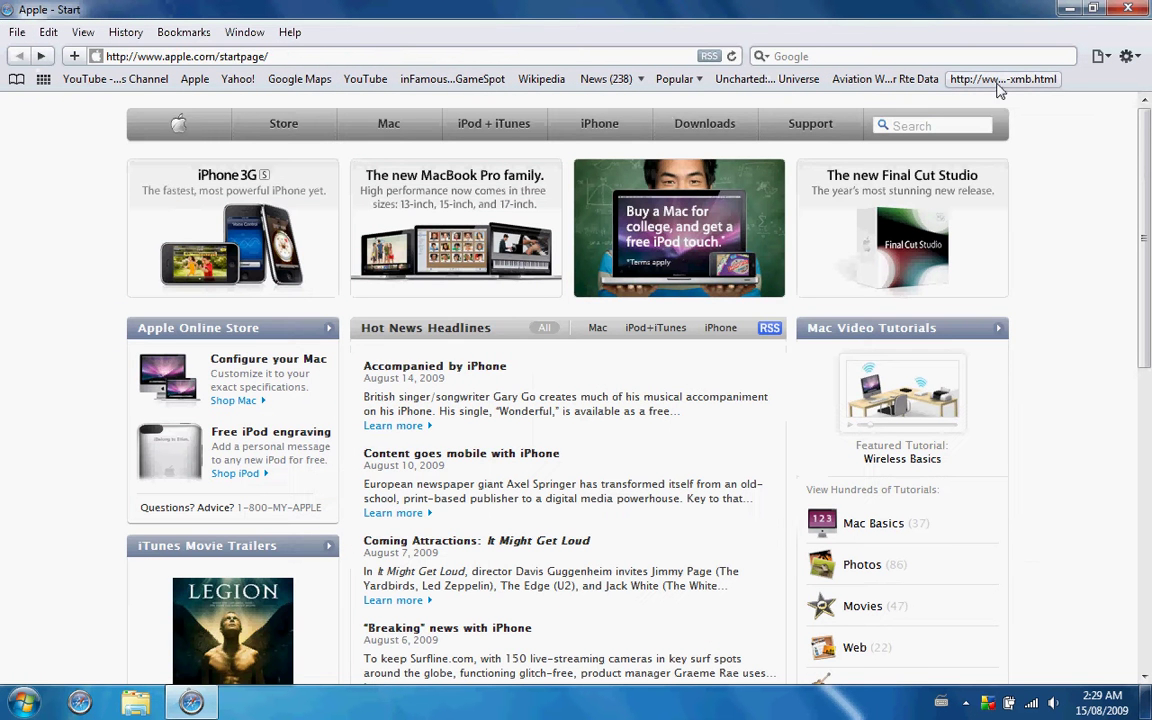
# Open the bookmarked PSPCrazy XMB guide and log into the forum
pyautogui.click(998, 84)
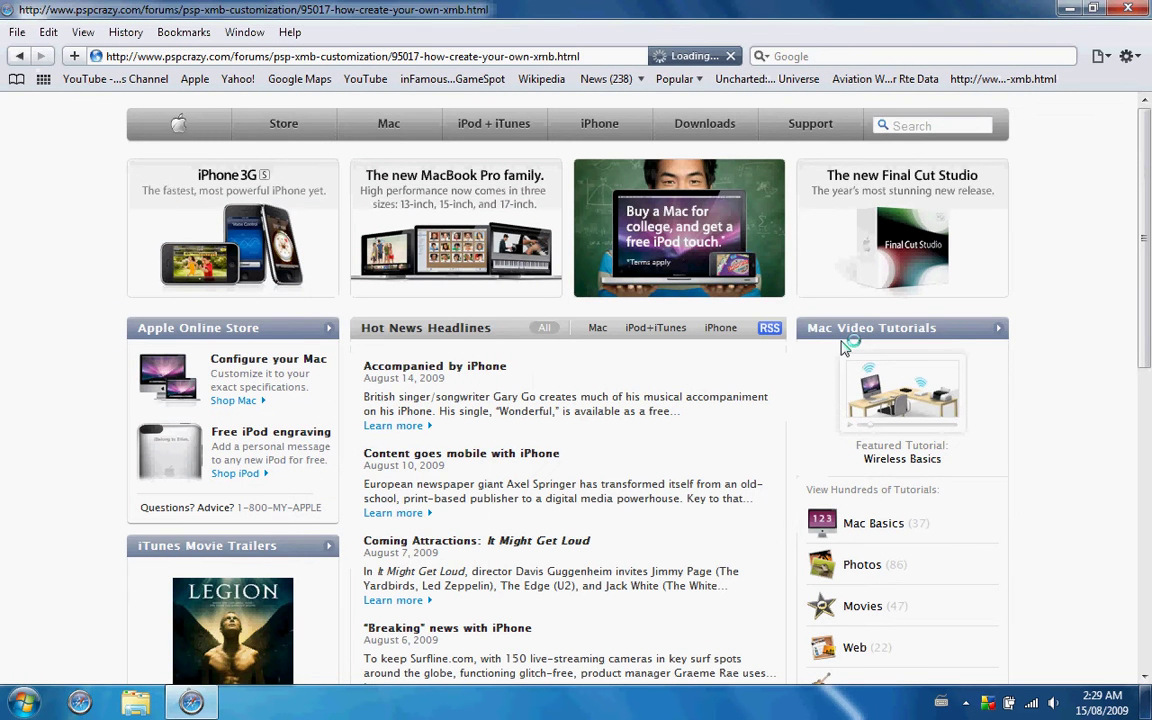
pyautogui.scroll(-5, 843, 345)
pyautogui.scroll(-5, 843, 345)
pyautogui.scroll(-5, 843, 345)
pyautogui.scroll(-5, 843, 345)
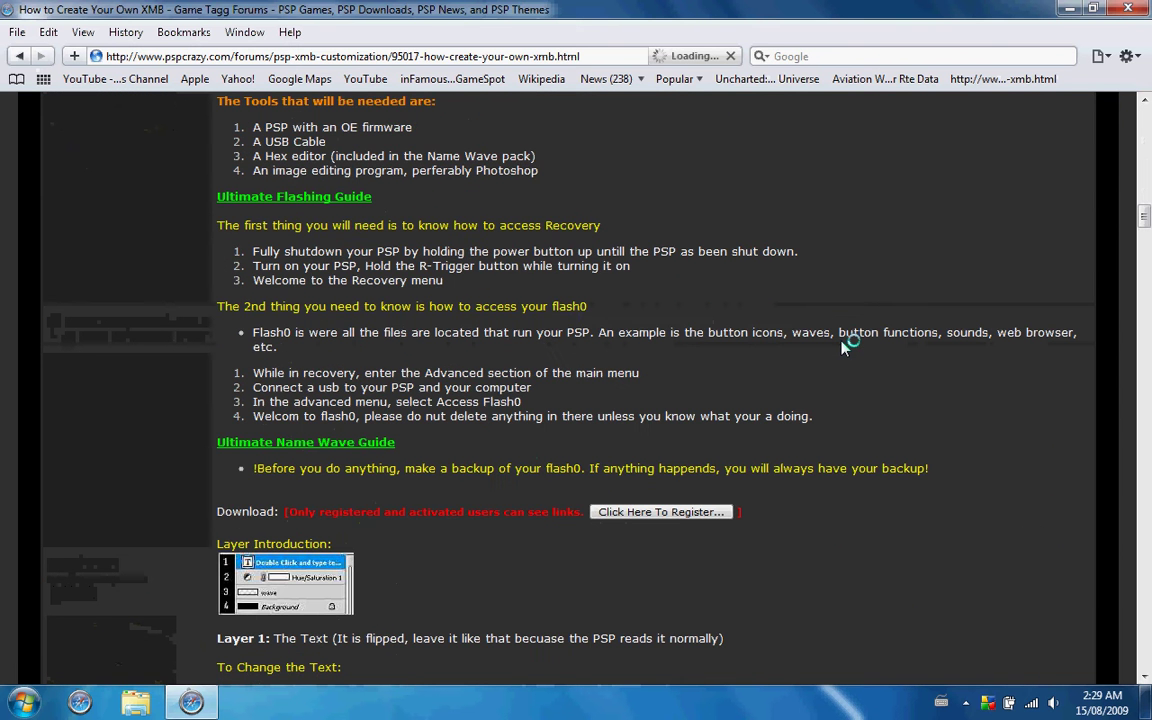
pyautogui.scroll(5, 718, 556)
pyautogui.scroll(15, 702, 560)
pyautogui.click(946, 318)
pyautogui.write('blowpgoat')
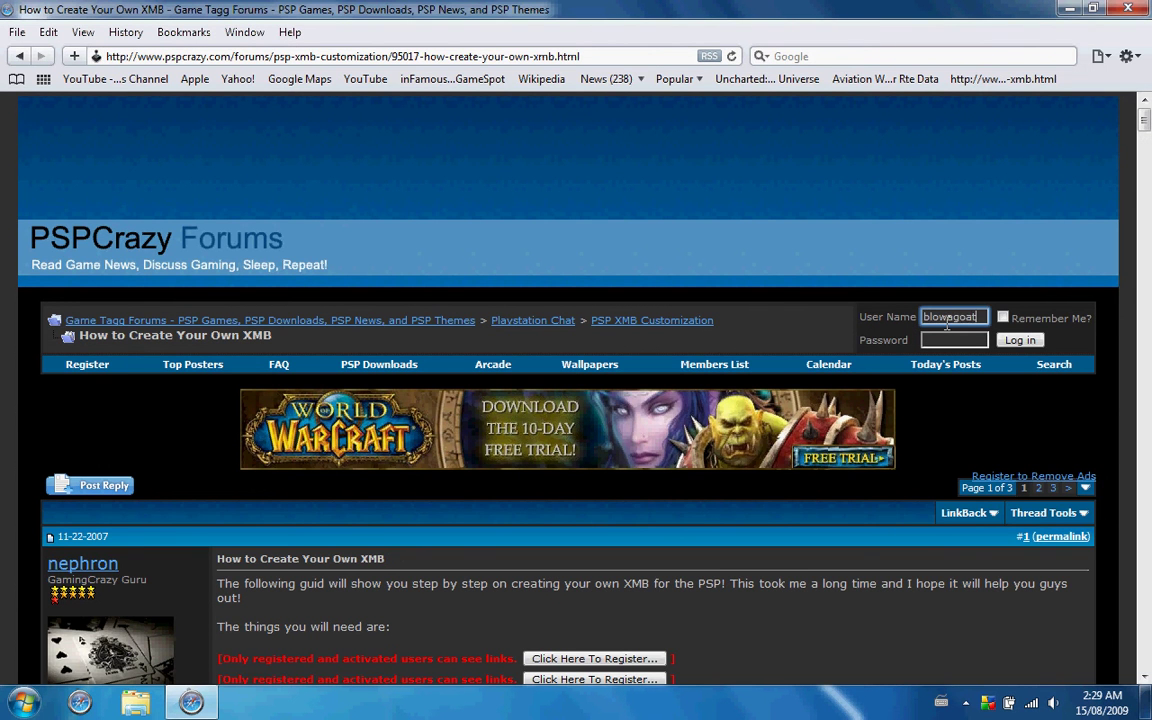
pyautogui.press('Tab')
pyautogui.press('Return')
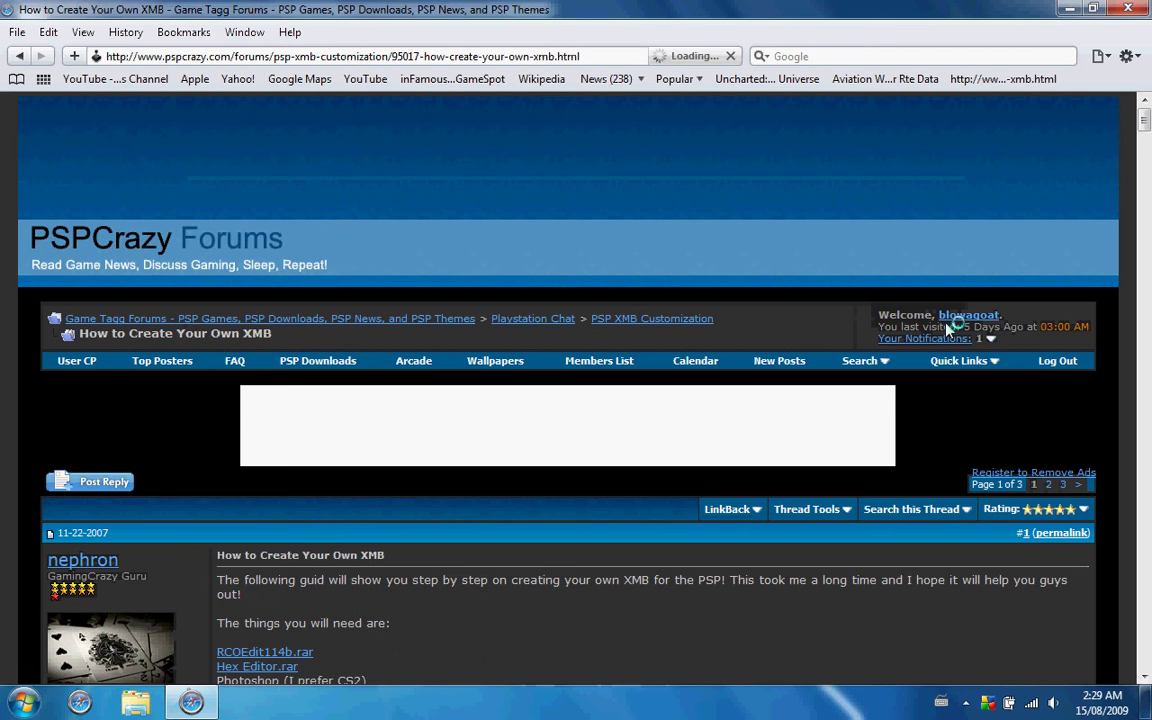
# Scroll down the guide to the Tunnel Wave section
pyautogui.scroll(-5, 948, 328)
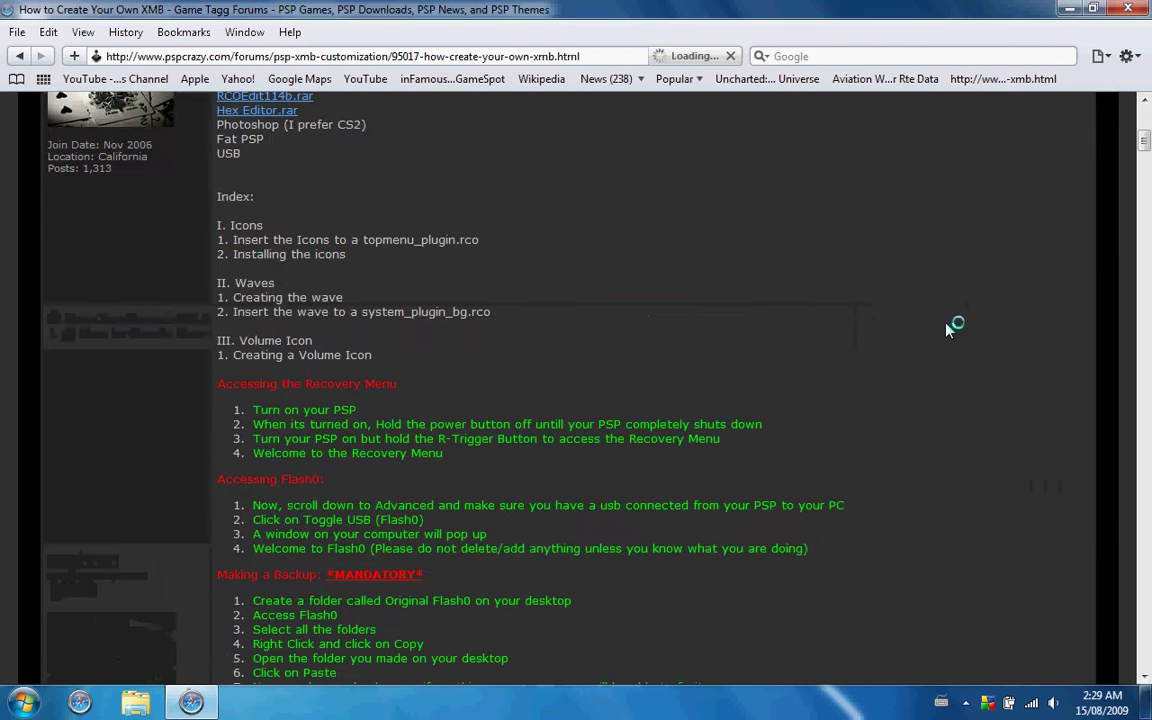
pyautogui.scroll(-10, 948, 328)
pyautogui.scroll(-10, 948, 328)
pyautogui.scroll(-5, 948, 330)
pyautogui.scroll(-5, 948, 330)
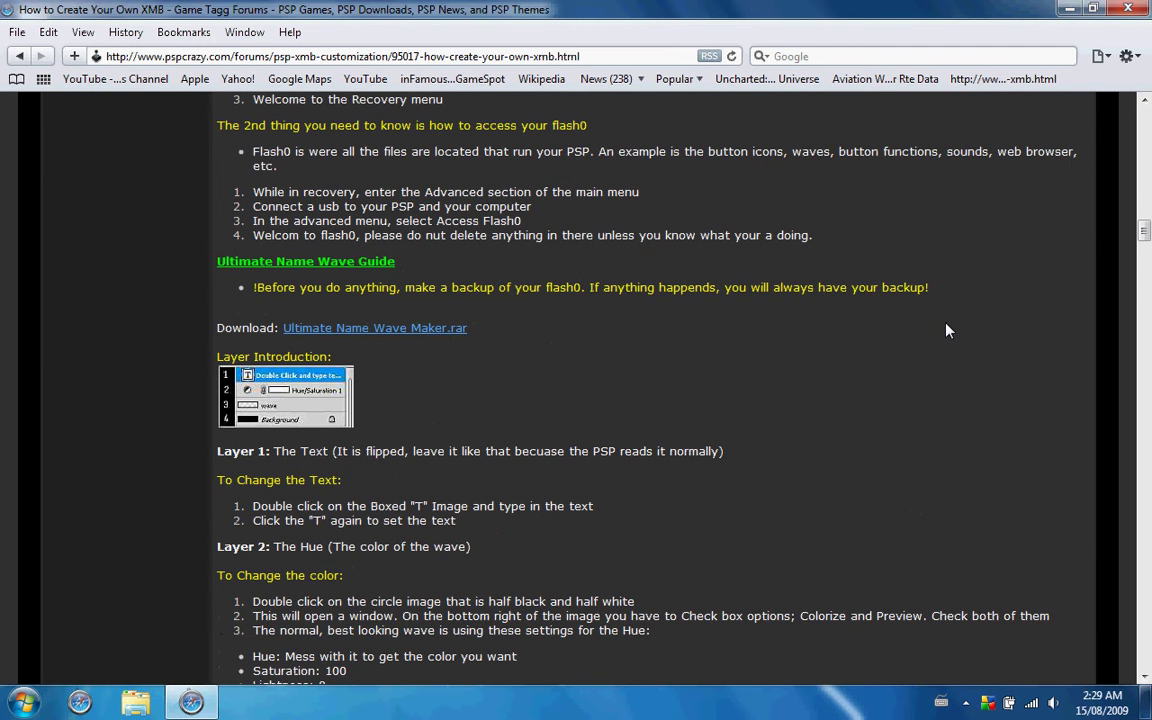
pyautogui.scroll(-5, 948, 330)
pyautogui.scroll(-5, 948, 330)
pyautogui.scroll(-5, 948, 330)
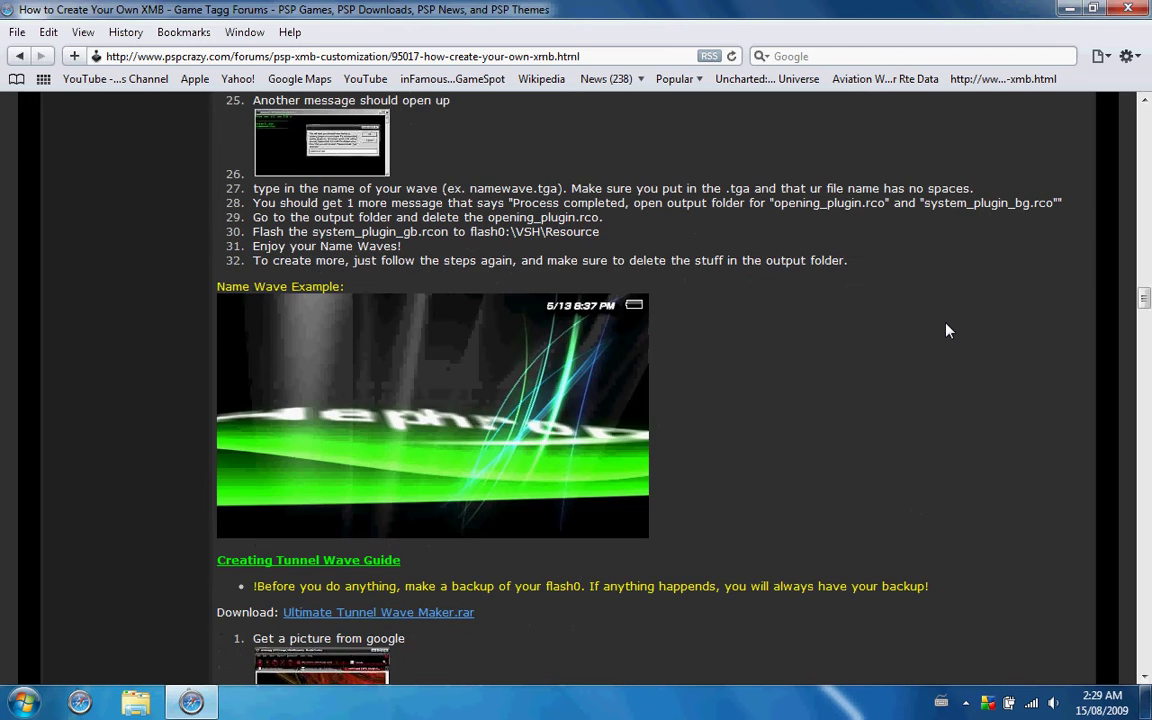
pyautogui.scroll(-5, 948, 330)
pyautogui.scroll(5, 948, 330)
# Download Ultimate Tunnel Wave Maker.rar and drag its Tunnel Wave Maker folder onto the desktop
pyautogui.click(337, 613)
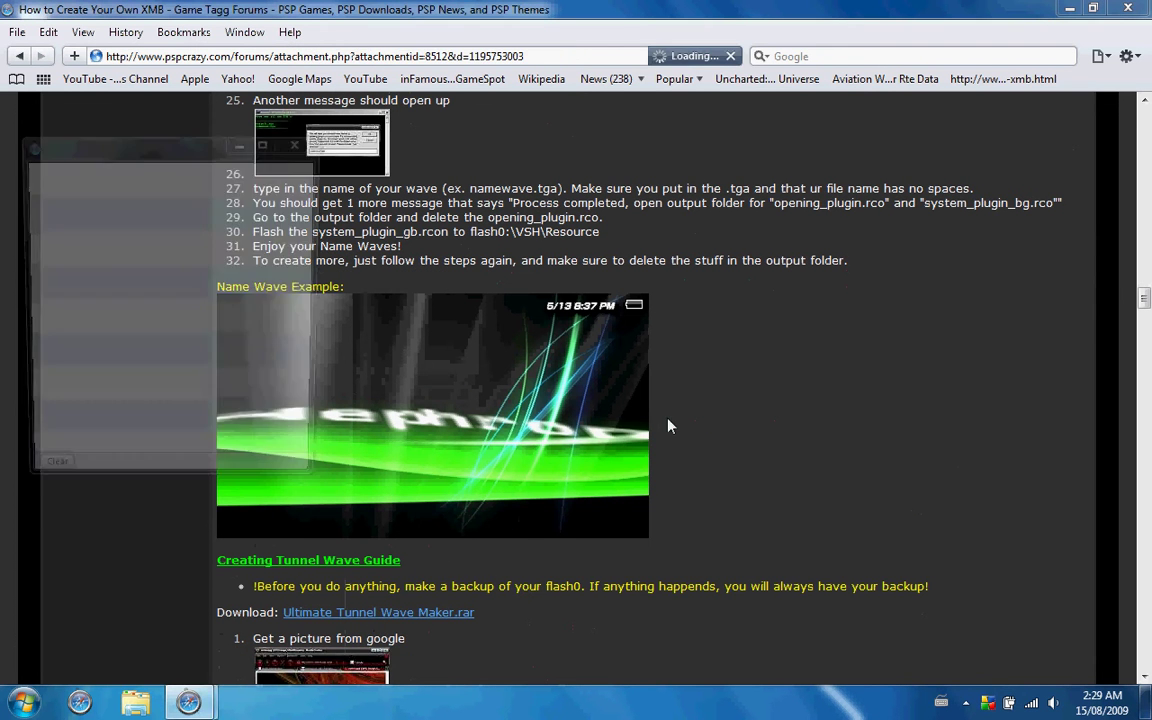
pyautogui.click(185, 369)
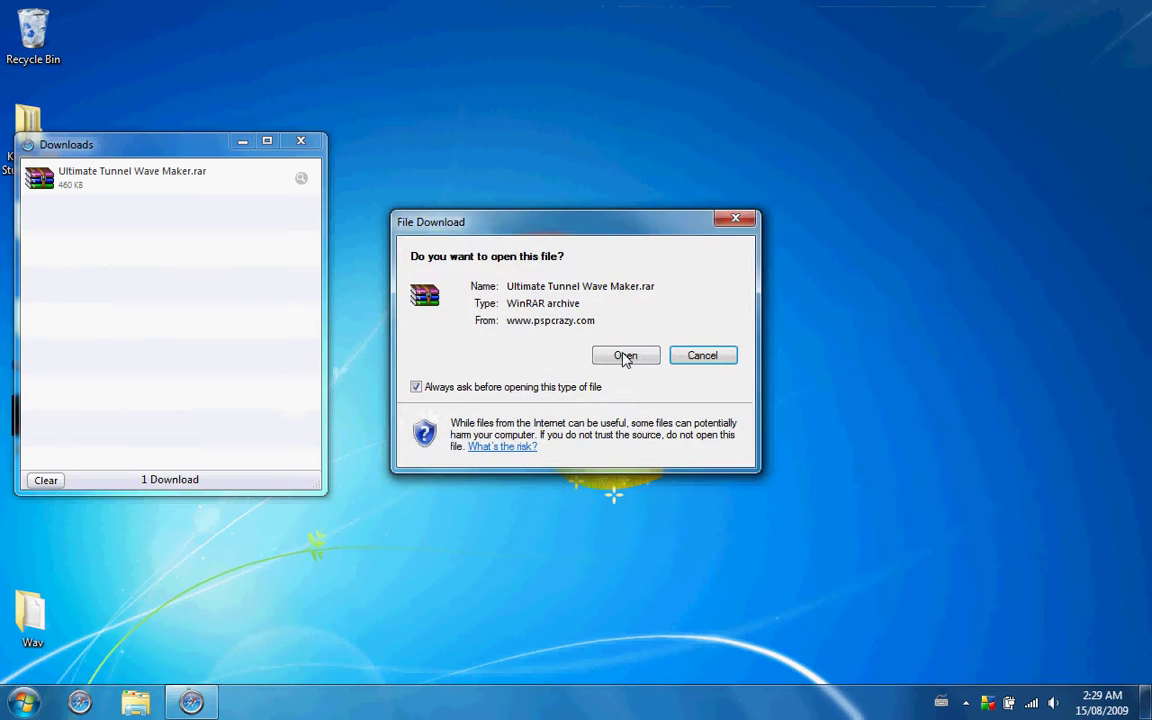
pyautogui.click(624, 357)
pyautogui.moveTo(274, 259); pyautogui.dragTo(505, 230)
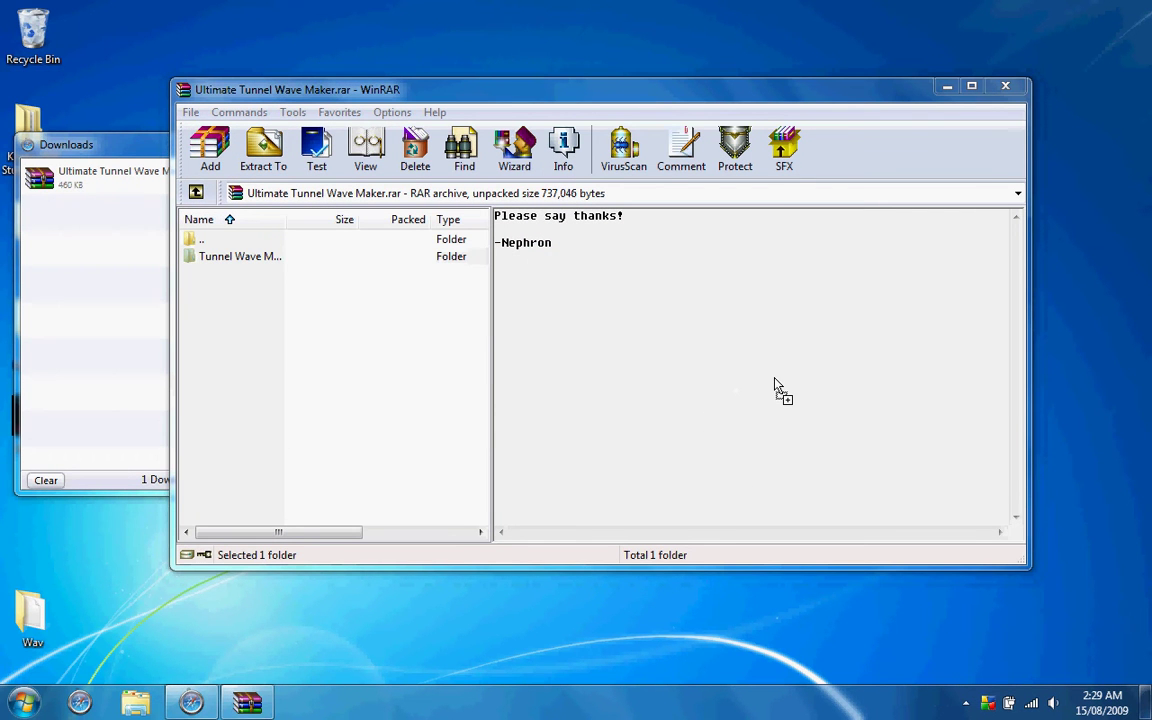
pyautogui.hotkey('alt', 'F4')
pyautogui.hotkey('alt', 'F4')
pyautogui.press('super')
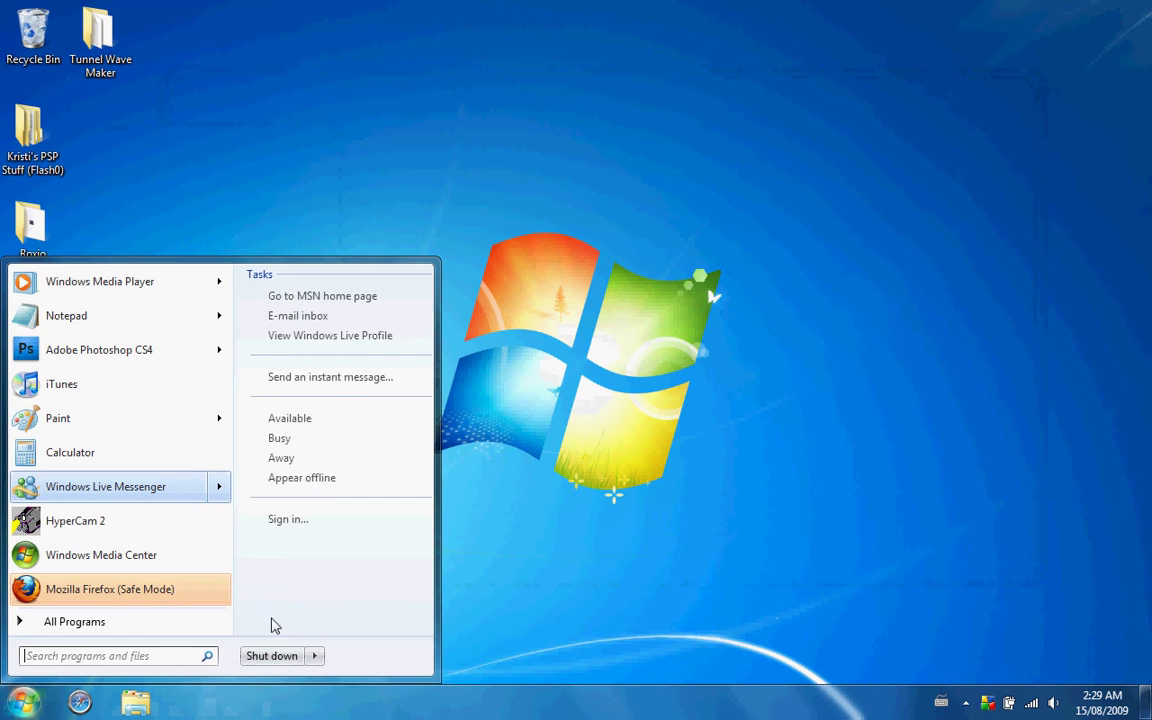
# Move flames2 from the PSP Waves copy into the desktop Tunnel Wave Maker's tga folder
pyautogui.press('Escape')
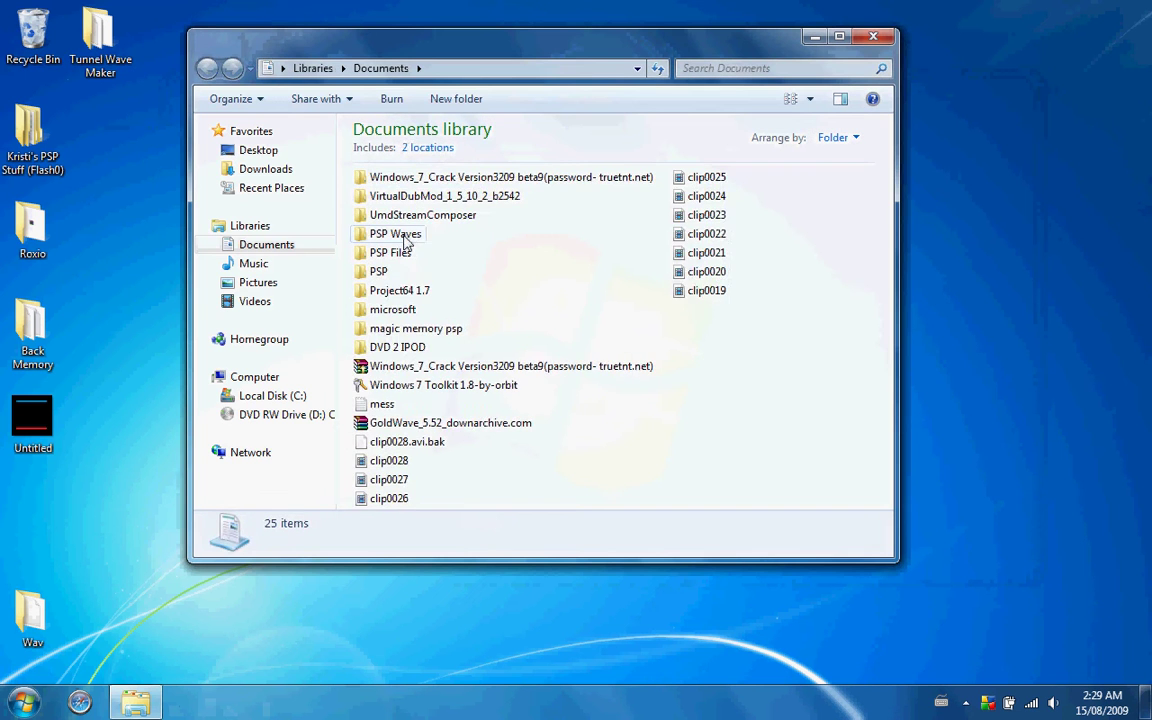
pyautogui.doubleClick(400, 234)
pyautogui.doubleClick(395, 253)
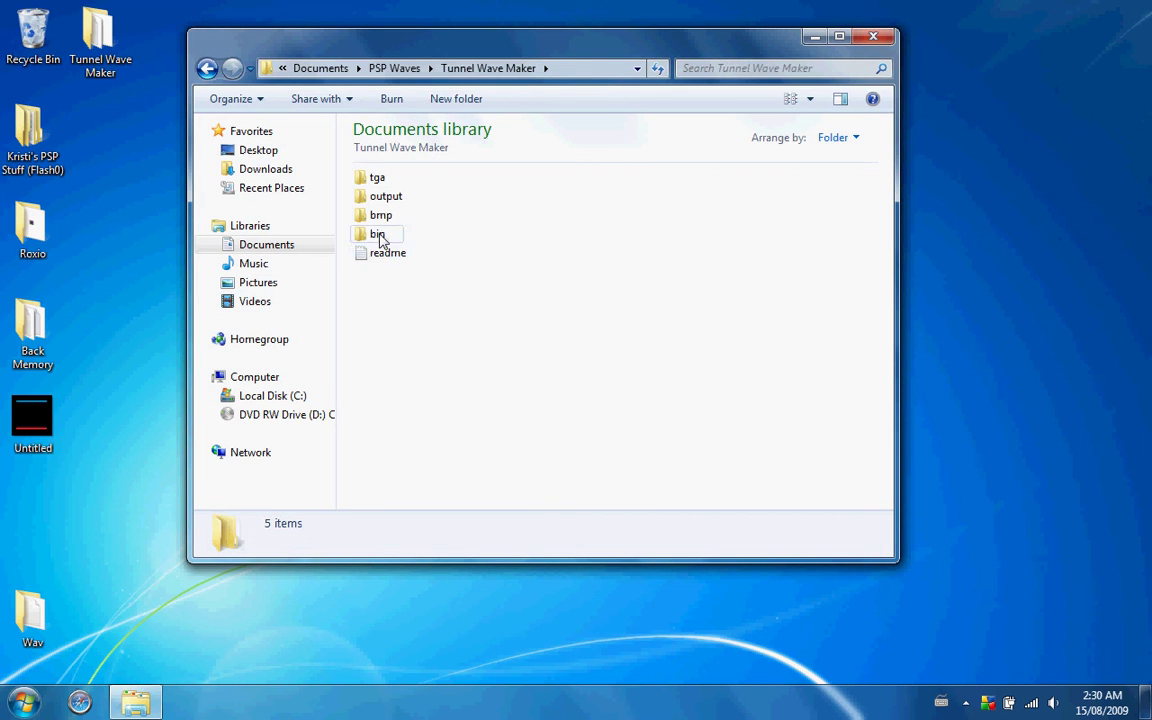
pyautogui.doubleClick(377, 177)
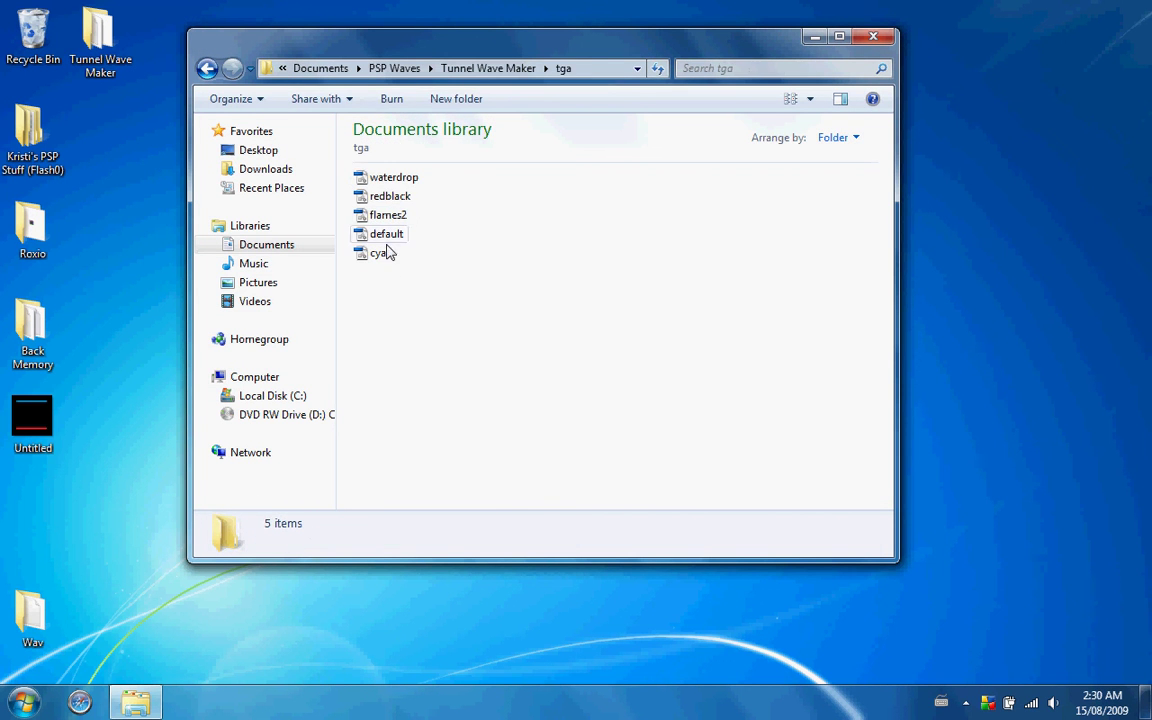
pyautogui.moveTo(388, 215); pyautogui.dragTo(95, 35)
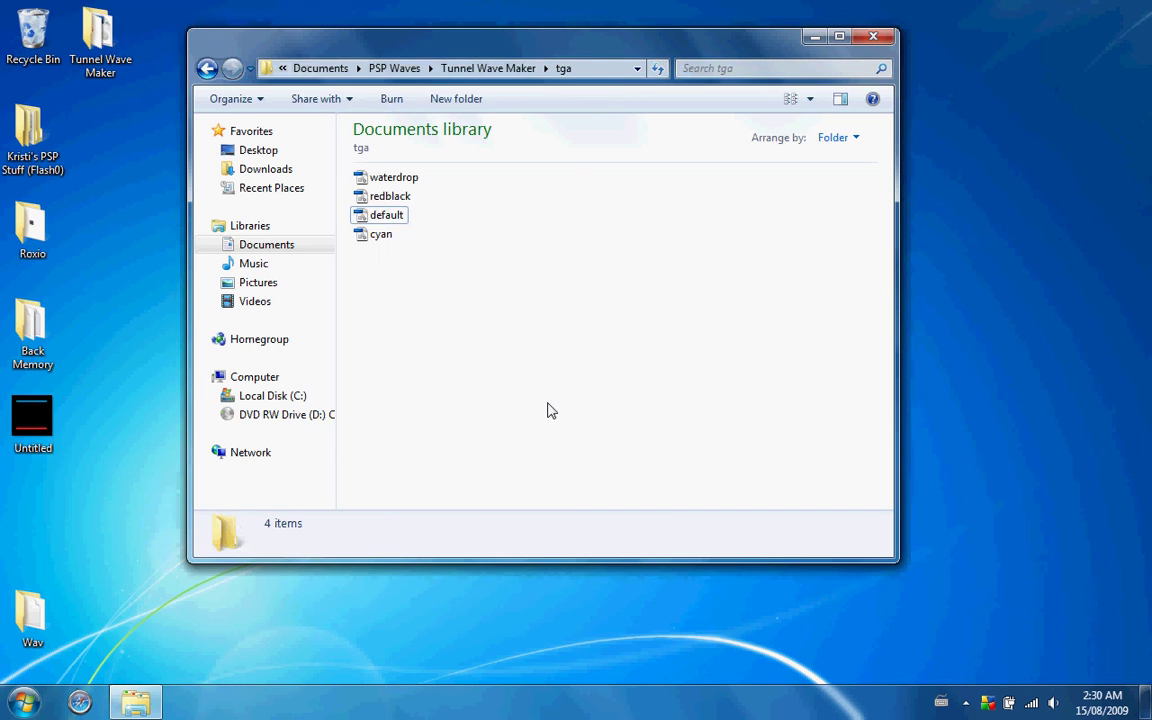
pyautogui.hotkey('alt', 'F4')
pyautogui.doubleClick(100, 40)
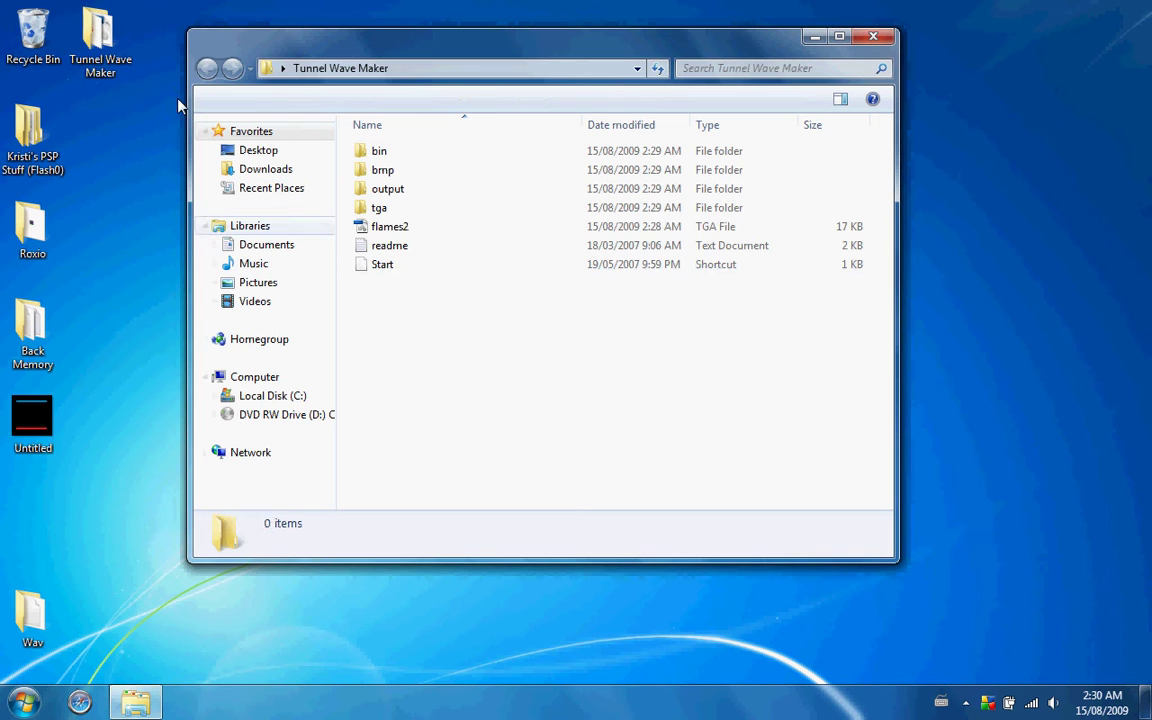
pyautogui.moveTo(386, 226)
pyautogui.mouseDown()
pyautogui.moveTo(388, 192)
pyautogui.moveTo(380, 207)
pyautogui.mouseUp()
pyautogui.click(382, 246)
# Run the Start shortcut, confirm, and dismiss the missing bmpname and tganame script errors
pyautogui.doubleClick(382, 247)
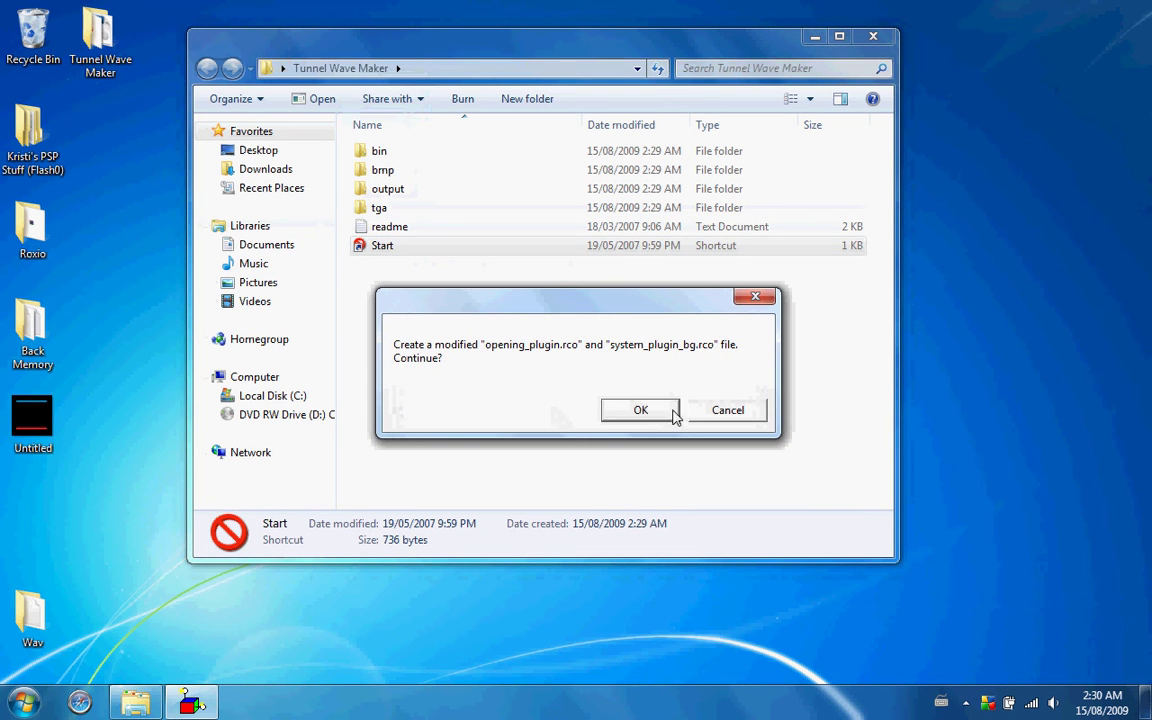
pyautogui.click(641, 411)
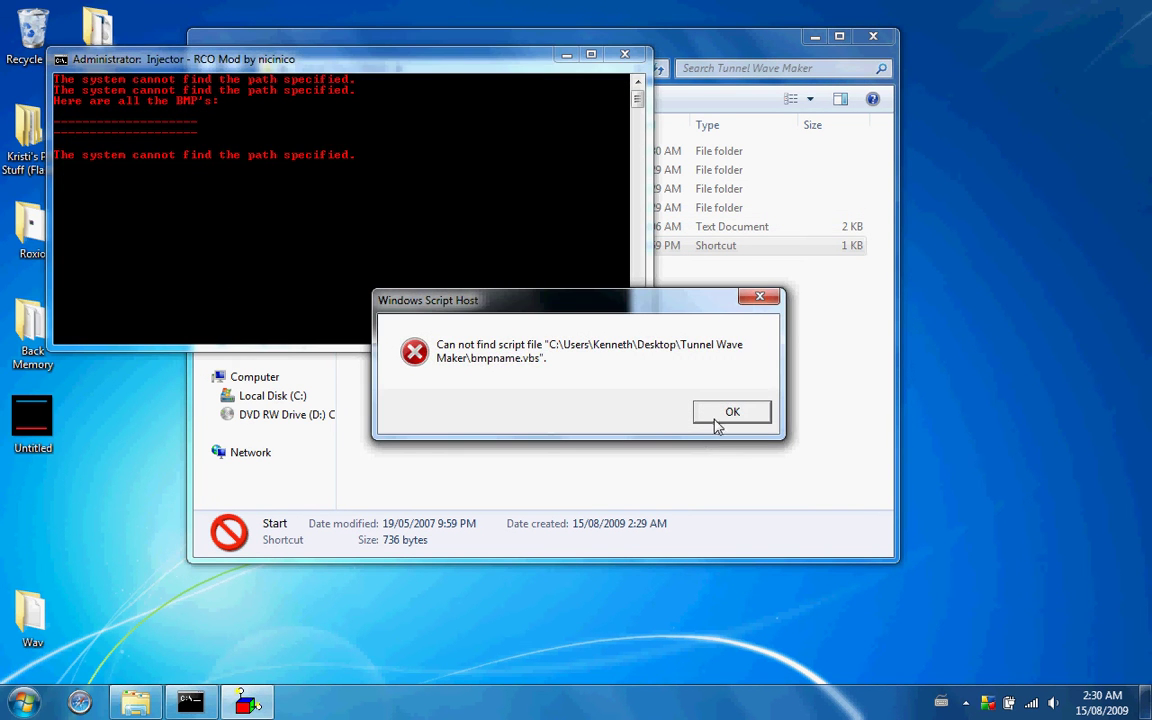
pyautogui.click(718, 423)
pyautogui.click(716, 408)
pyautogui.click(718, 410)
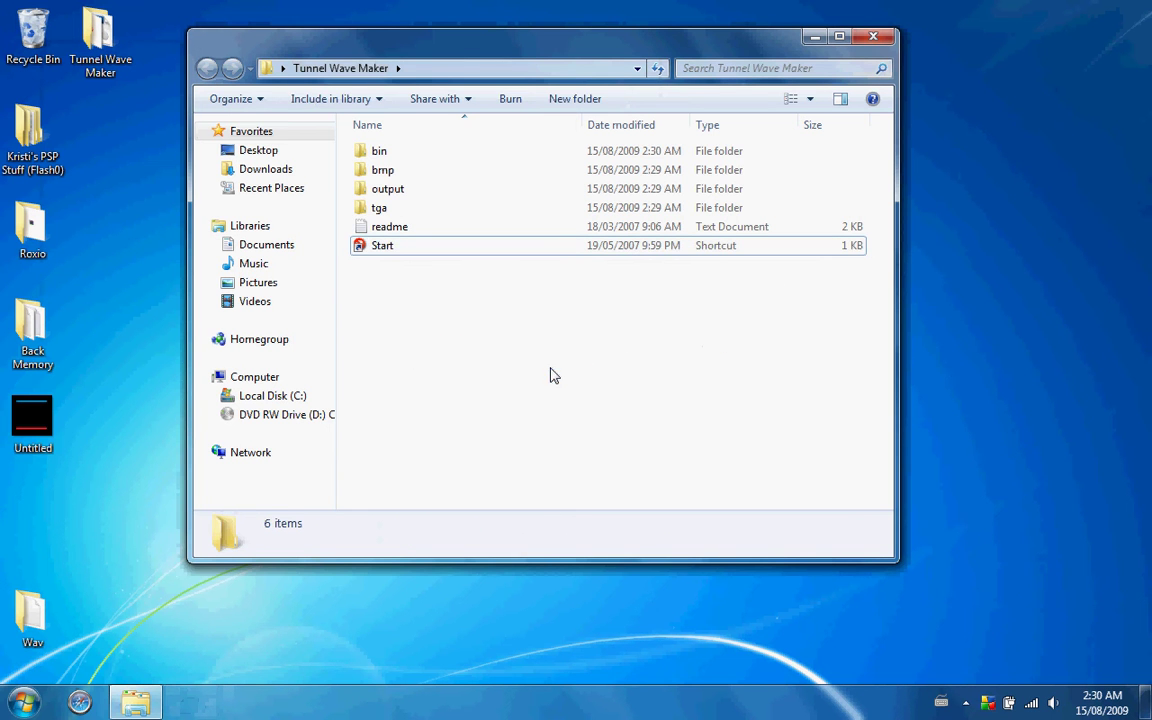
# Move Start into bin, rerun it, skip the BMP logo, and inject flames2.tga
pyautogui.click(373, 250)
pyautogui.moveTo(373, 250); pyautogui.dragTo(382, 156)
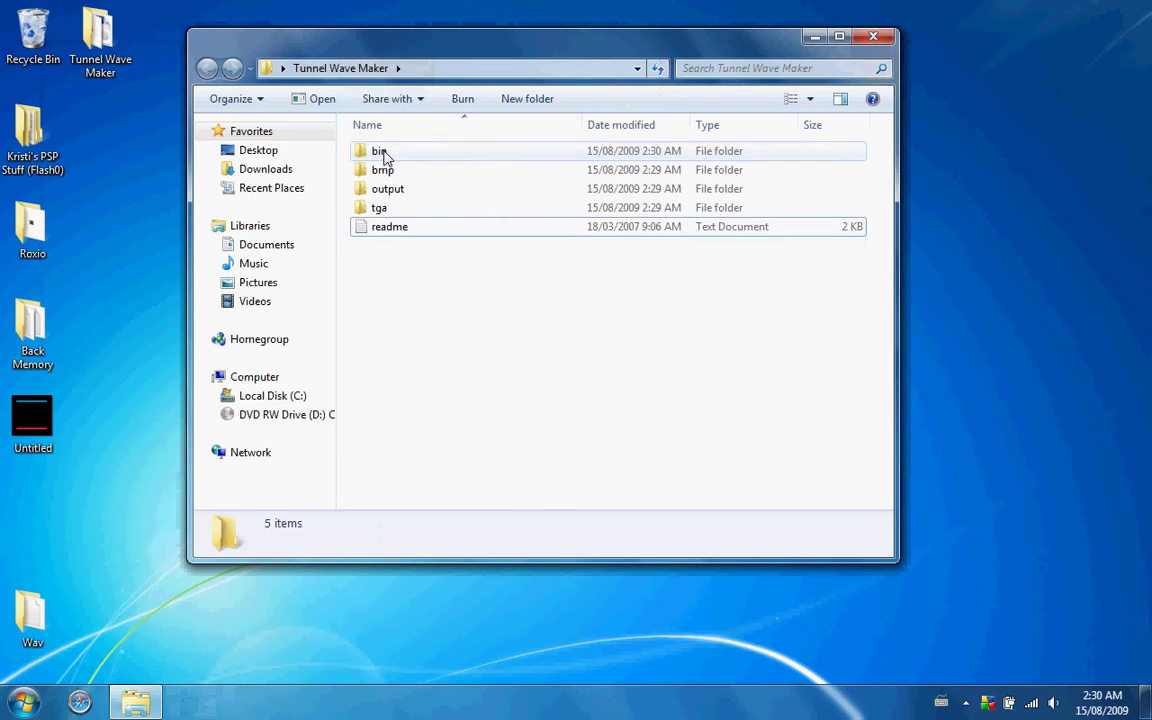
pyautogui.doubleClick(383, 155)
pyautogui.doubleClick(378, 228)
pyautogui.click(645, 408)
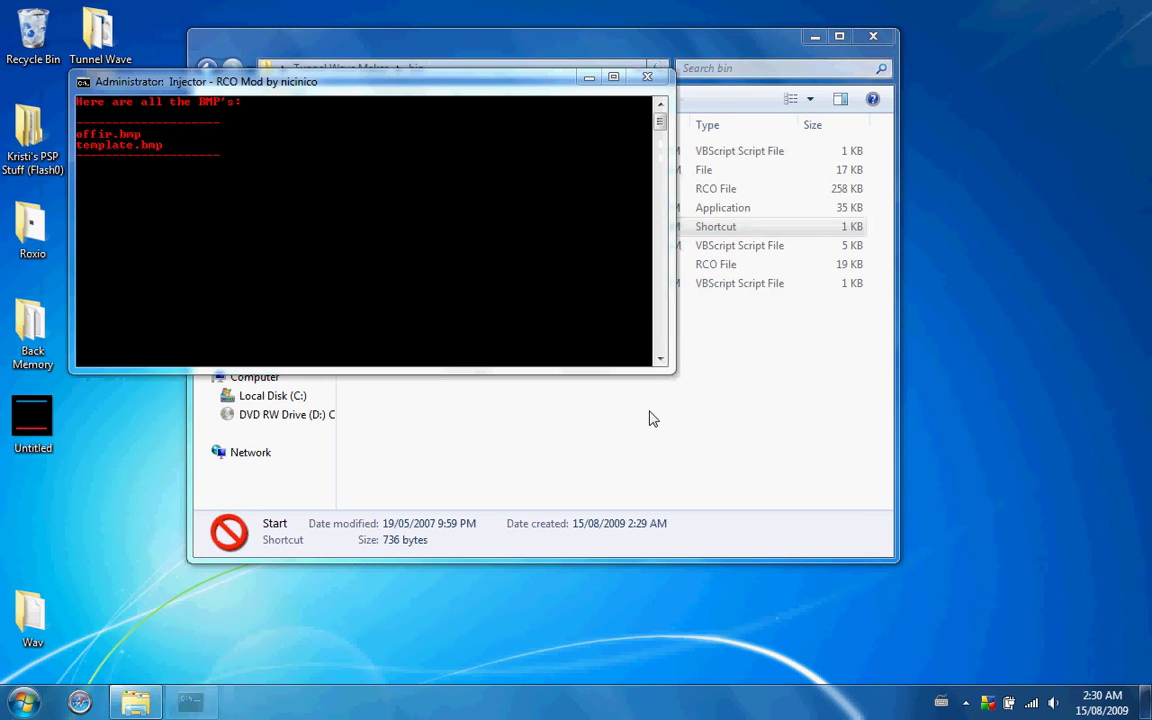
pyautogui.click(690, 260)
pyautogui.write('flames2.tga')
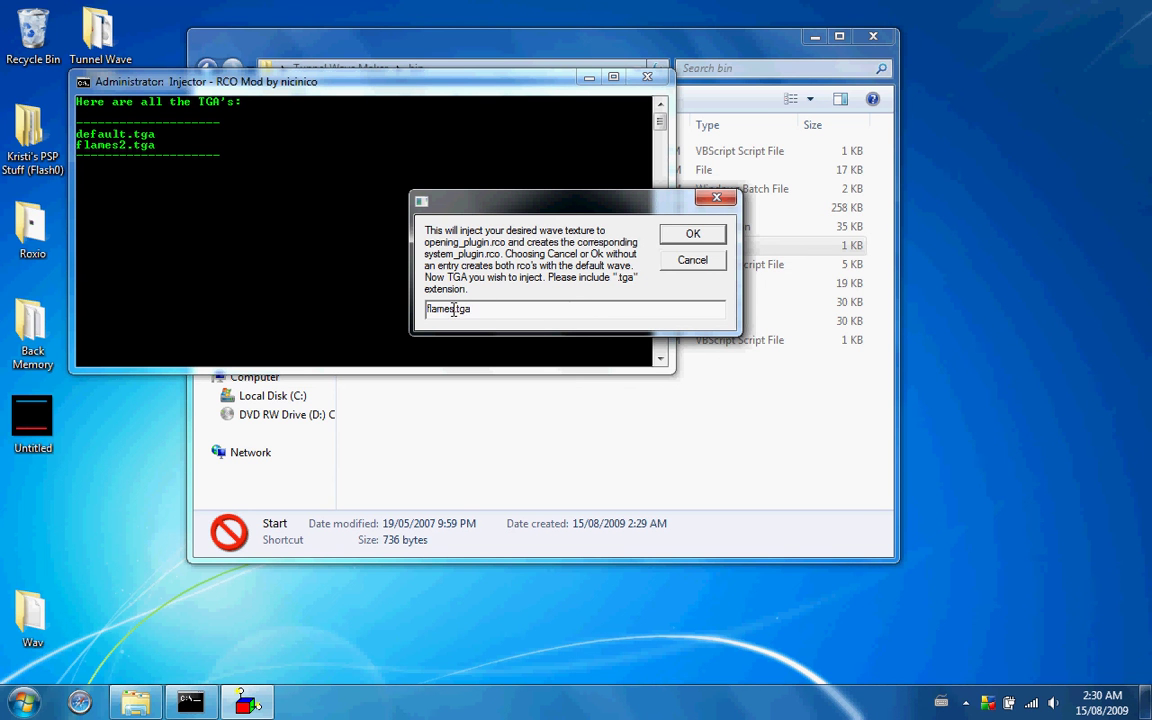
pyautogui.click(690, 235)
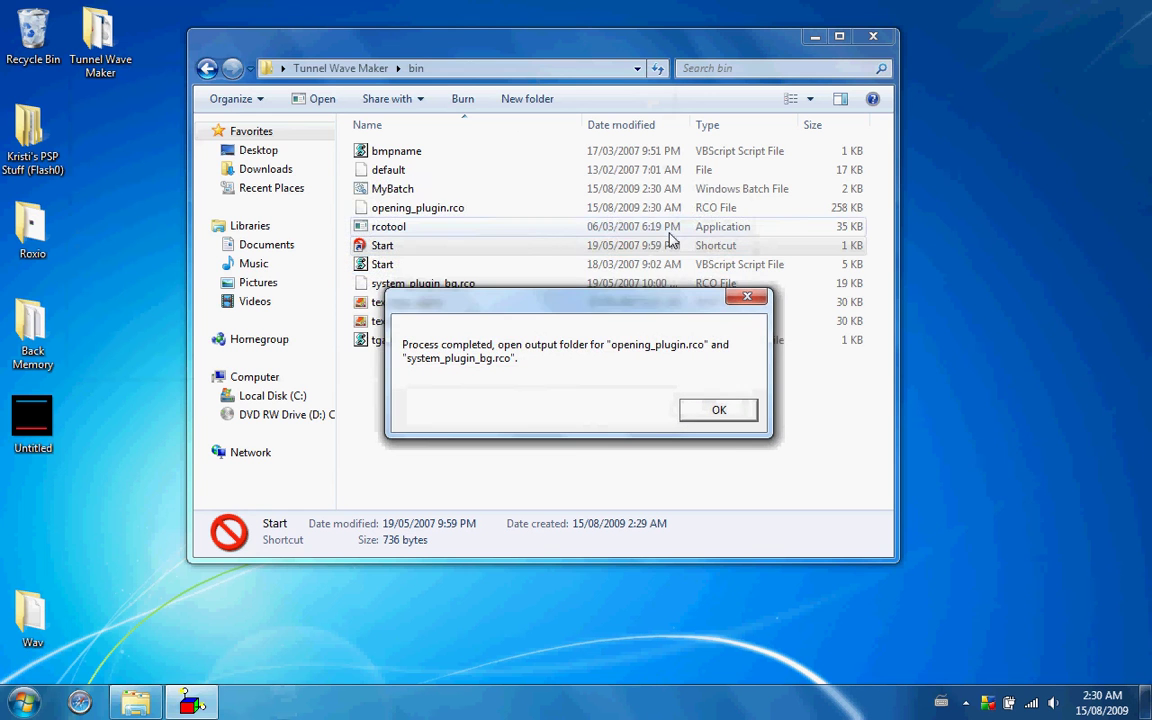
# Open the PSP's Removable Disk (E:) vsh\resource folder beside the bin folder
pyautogui.click(711, 416)
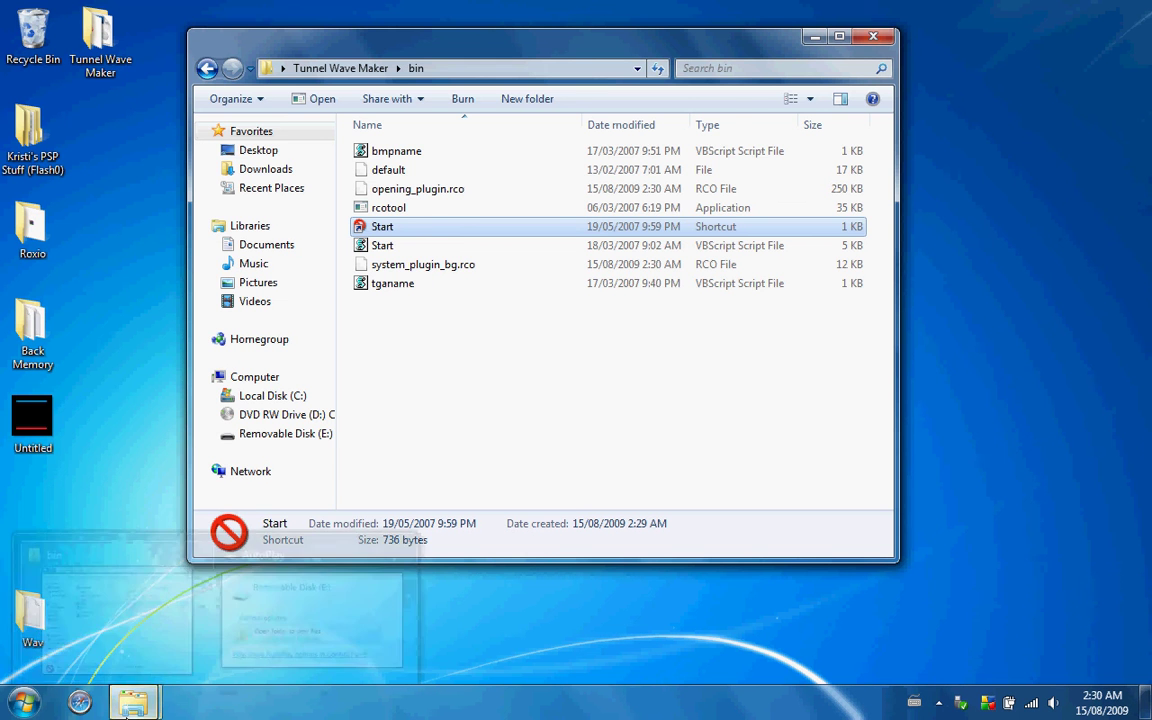
pyautogui.click(268, 588)
pyautogui.click(568, 228)
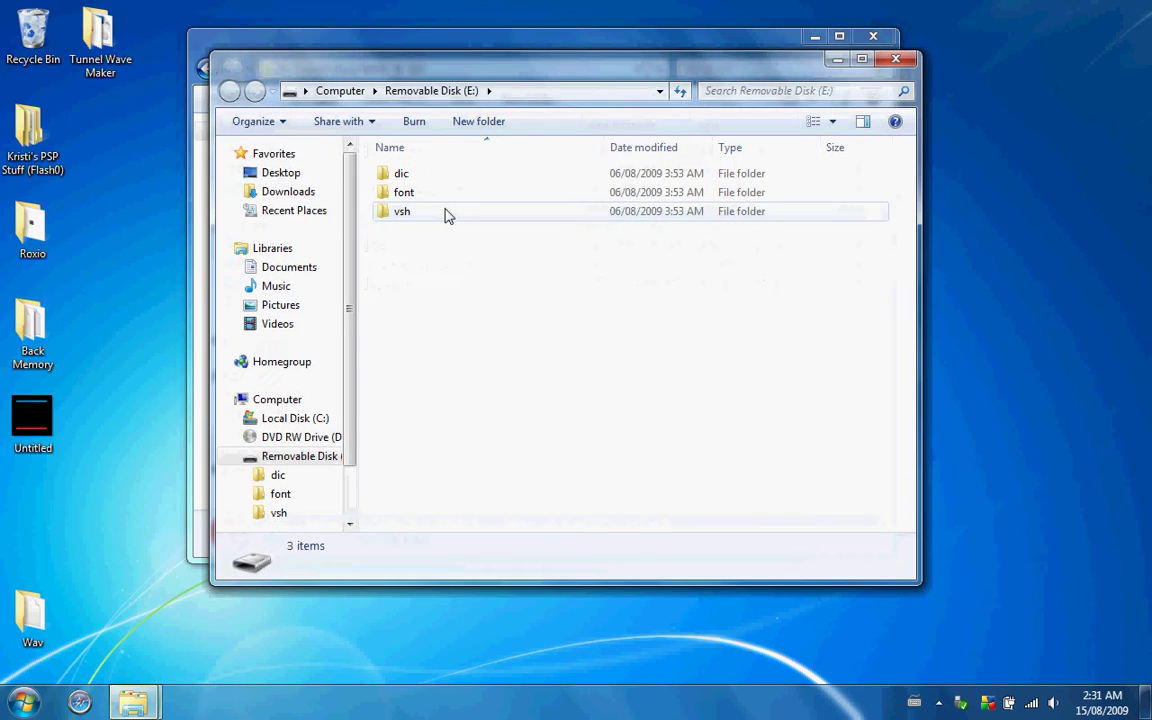
pyautogui.doubleClick(448, 213)
pyautogui.moveTo(517, 78); pyautogui.dragTo(853, 151)
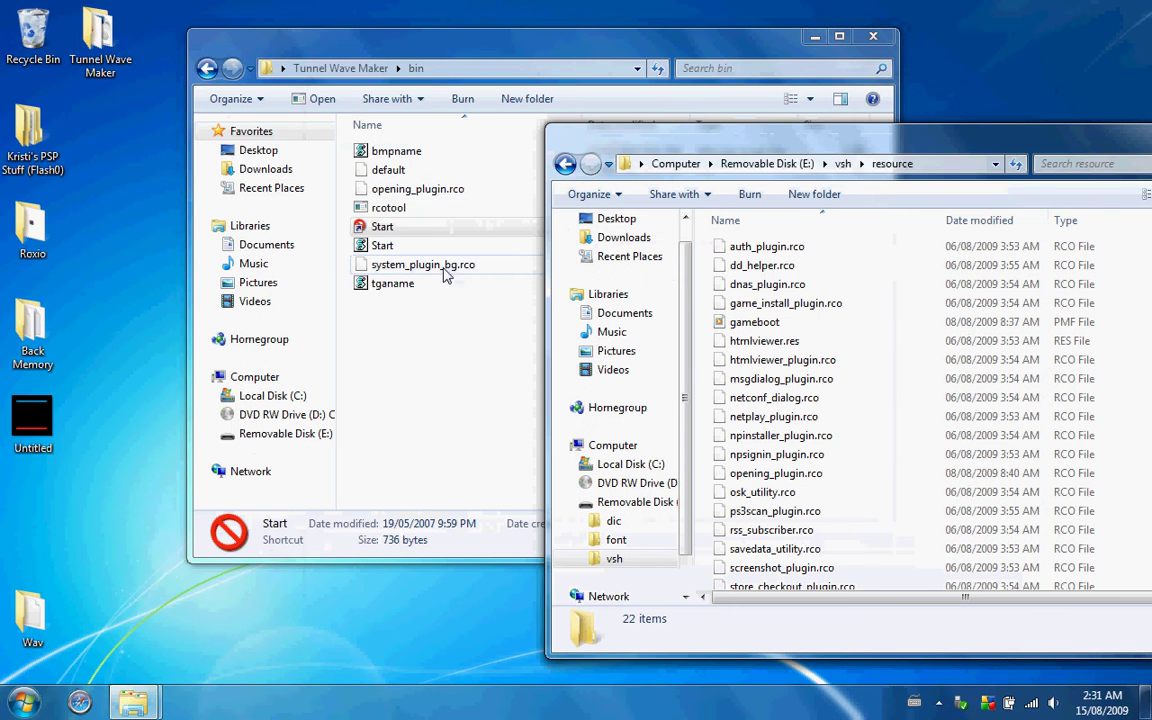
# Copy the new system_plugin_bg.rco into resource, replacing the old one, and close both windows
pyautogui.moveTo(445, 272); pyautogui.dragTo(700, 400)
pyautogui.click(533, 272)
pyautogui.hotkey('alt', 'F4')
pyautogui.click(440, 428)
pyautogui.hotkey('alt', 'F4')
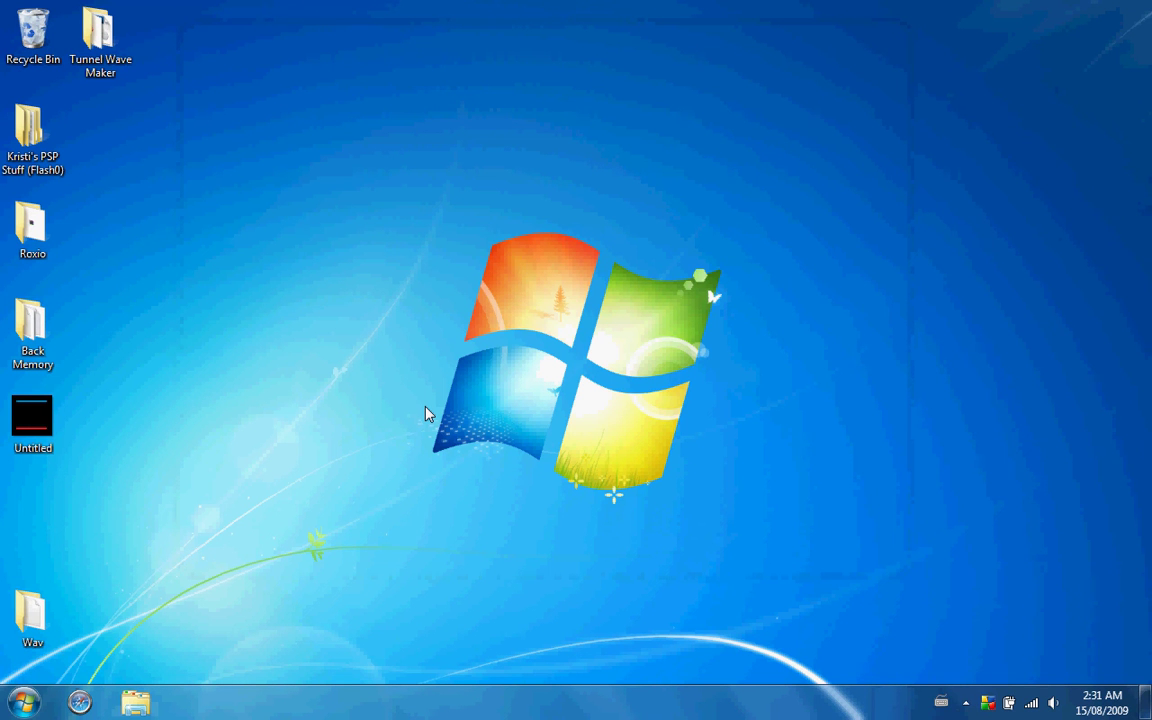
# Launch RemoteJoyLite from Start search and allow it to run
pyautogui.press('super')
pyautogui.write('rwmot')
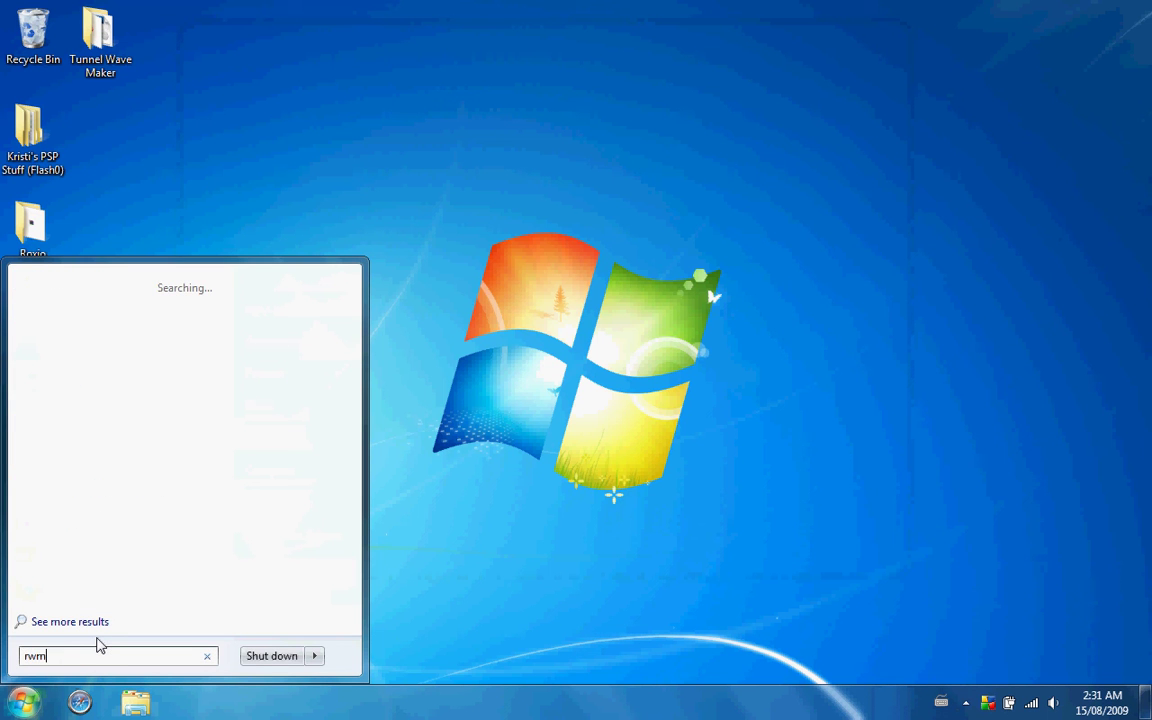
pyautogui.click(72, 515)
pyautogui.click(624, 368)
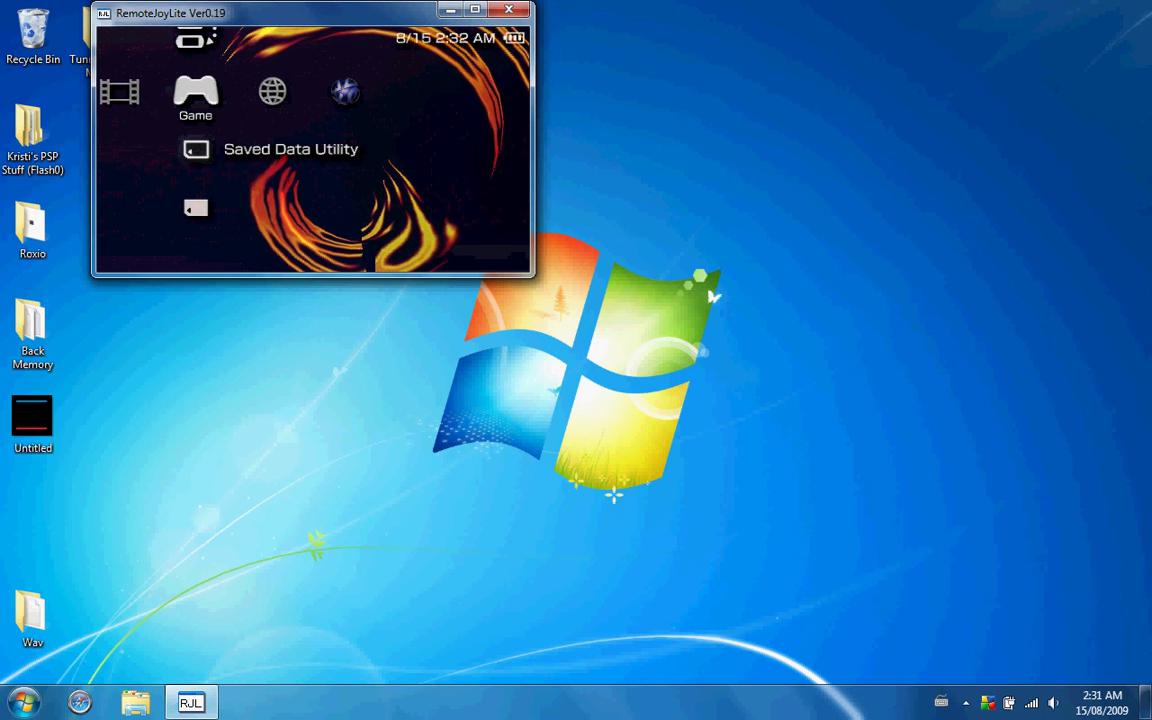
# On the PSP, set Settings > Theme Settings > Color to dark blue
pyautogui.press('Left')
pyautogui.press('Left')
pyautogui.press('Left')
pyautogui.press('Left')
pyautogui.press('Down')
pyautogui.press('Down')
pyautogui.press('Up')
pyautogui.press('Down')
pyautogui.press('Down')
pyautogui.press('Right')
pyautogui.press('Down')
pyautogui.press('Right')
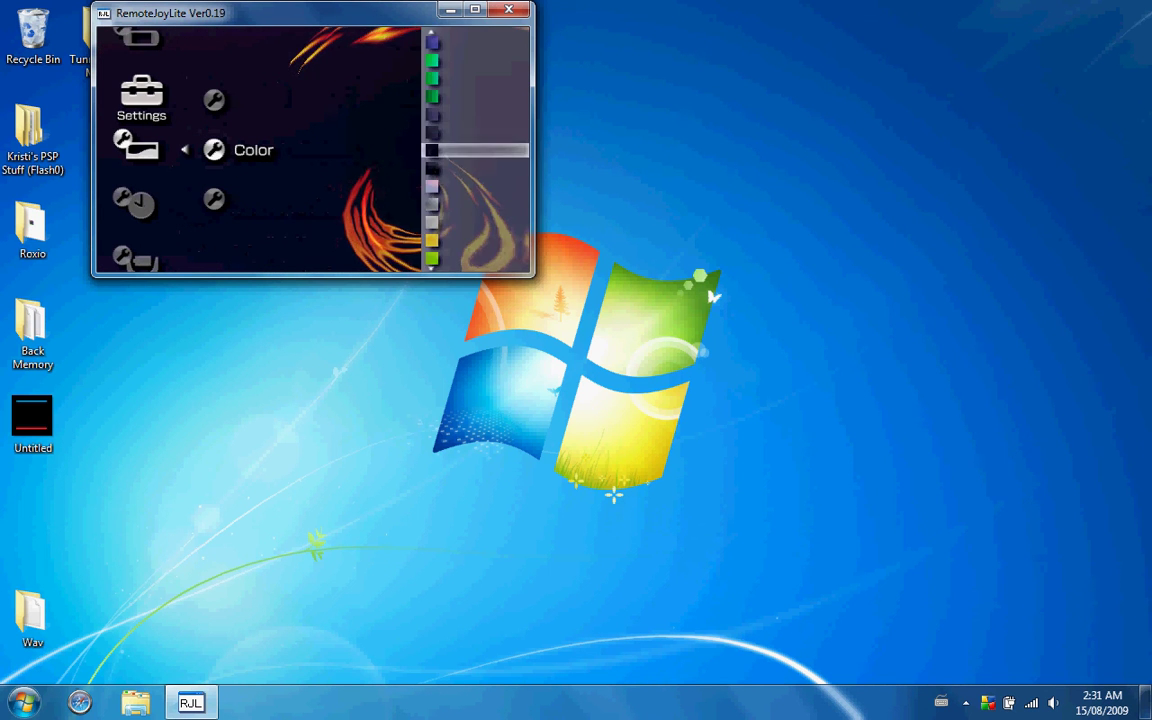
pyautogui.press('Up')
pyautogui.press('Up')
pyautogui.press('Up')
pyautogui.press('Up')
pyautogui.press('Up')
pyautogui.press('Up')
pyautogui.press('Down')
pyautogui.press('Down')
pyautogui.press('Down')
pyautogui.press('Down')
pyautogui.press('Down')
pyautogui.press('Down')
pyautogui.press('Down')
pyautogui.press('Down')
pyautogui.press('Down')
pyautogui.press('Down')
pyautogui.press('Down')
pyautogui.press('Down')
pyautogui.press('Down')
pyautogui.press('Down')
pyautogui.press('Down')
pyautogui.press('Down')
pyautogui.press('Down')
pyautogui.press('Down')
pyautogui.press('Up')
pyautogui.press('Return')
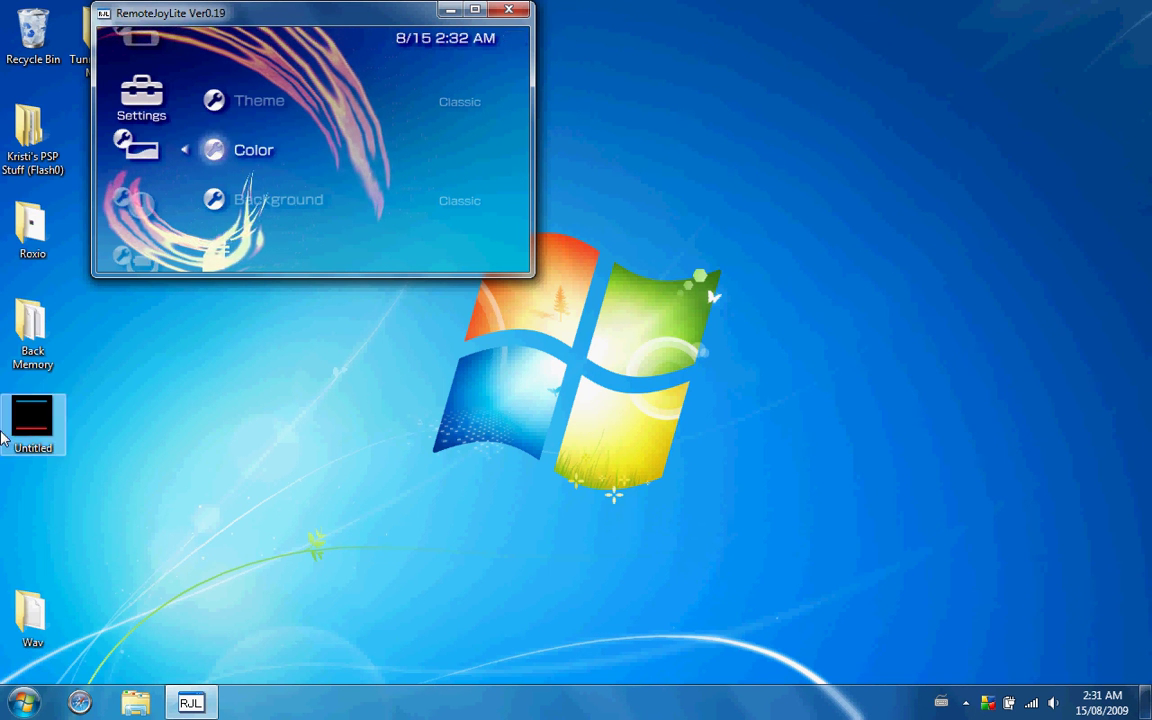
# Browse Documents > PSP Waves > Wiltshire's Wave Collection > Tunnel Waves > Fire Whirlpool and preview snap006
pyautogui.click(22, 702)
pyautogui.click(284, 350)
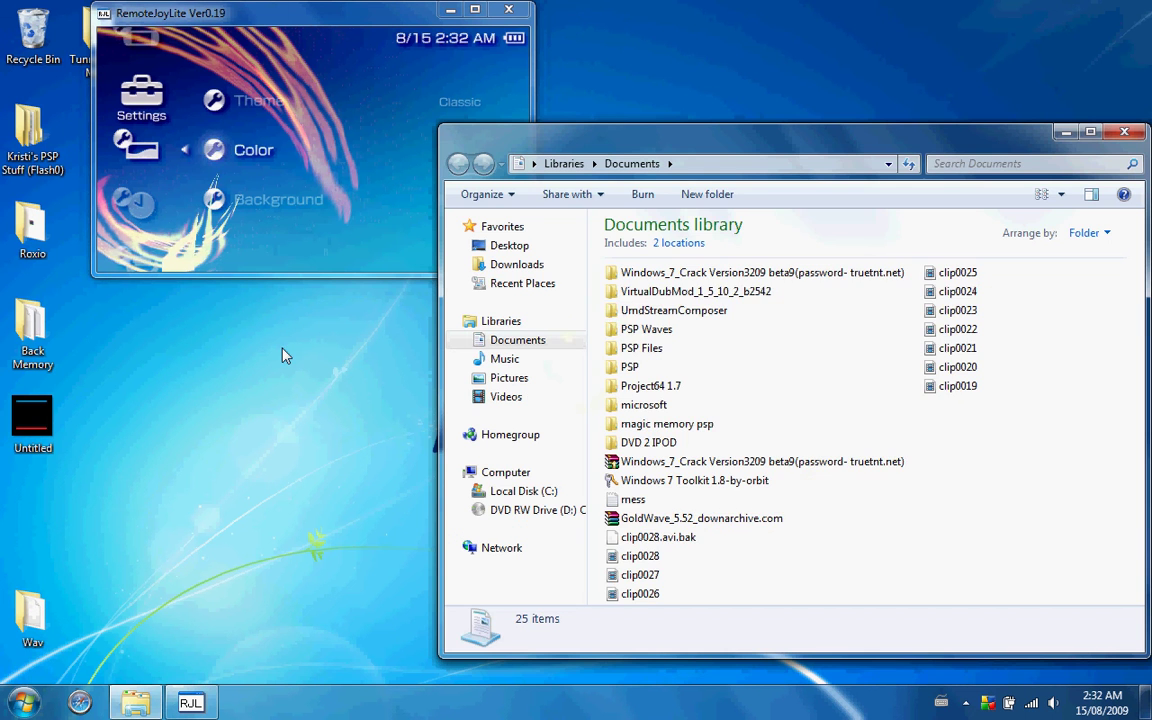
pyautogui.doubleClick(640, 329)
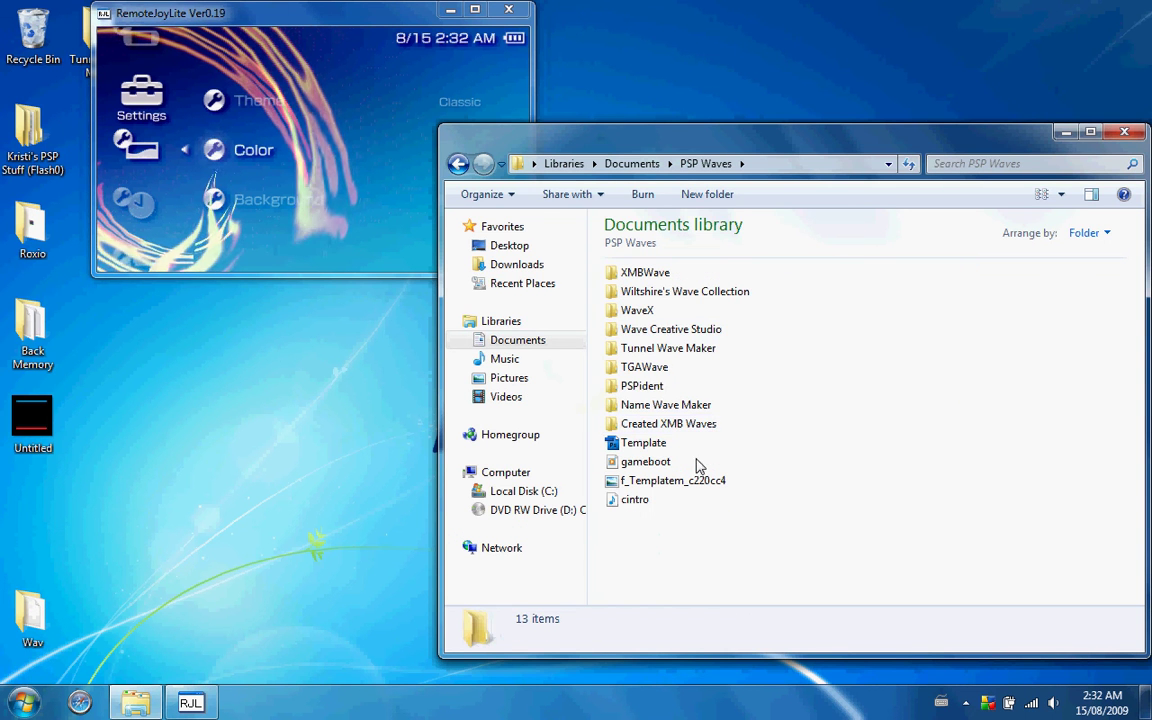
pyautogui.doubleClick(662, 297)
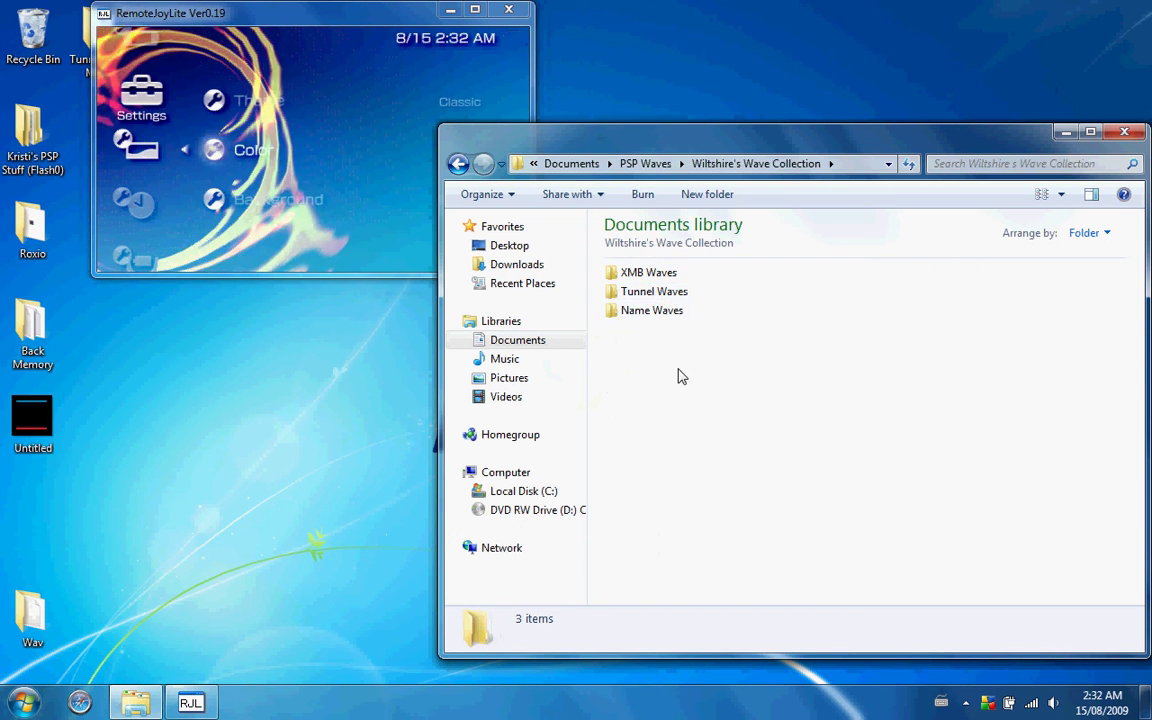
pyautogui.doubleClick(650, 291)
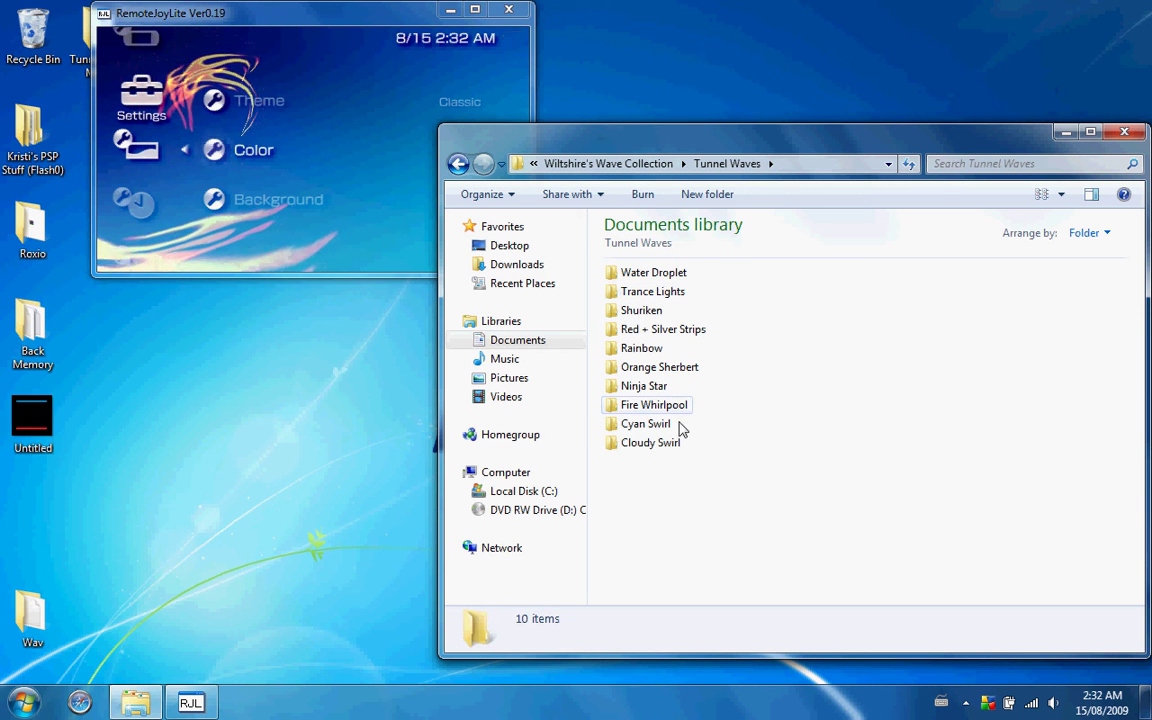
pyautogui.doubleClick(661, 405)
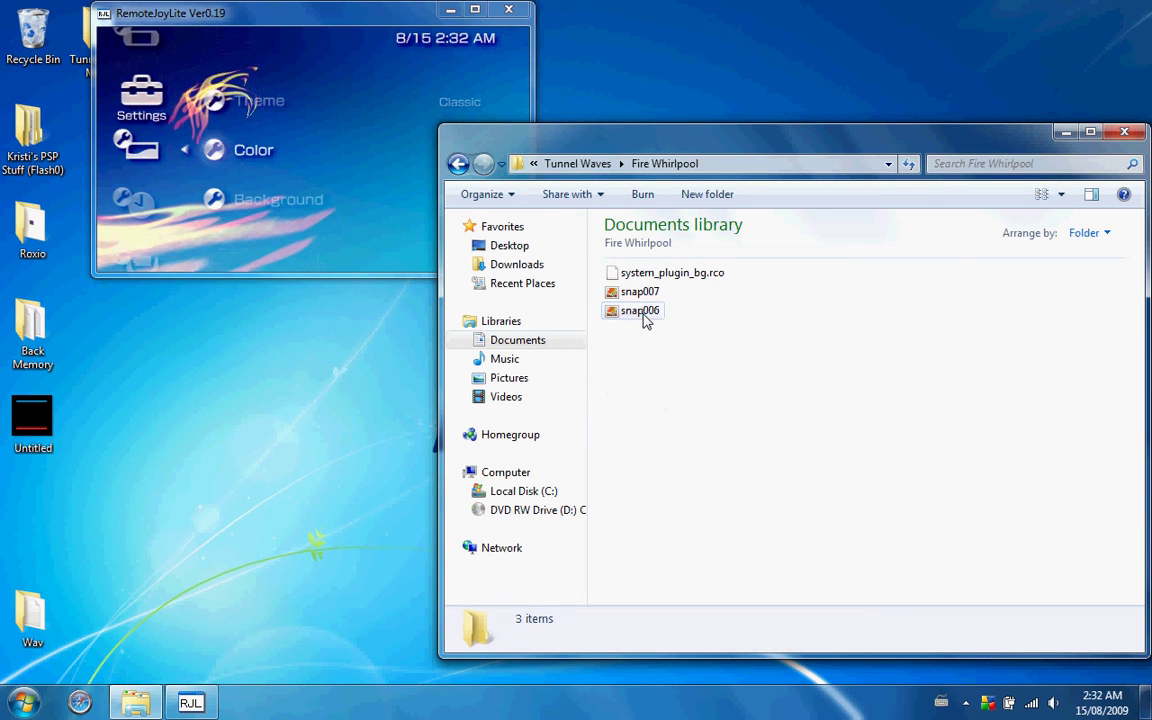
pyautogui.doubleClick(640, 311)
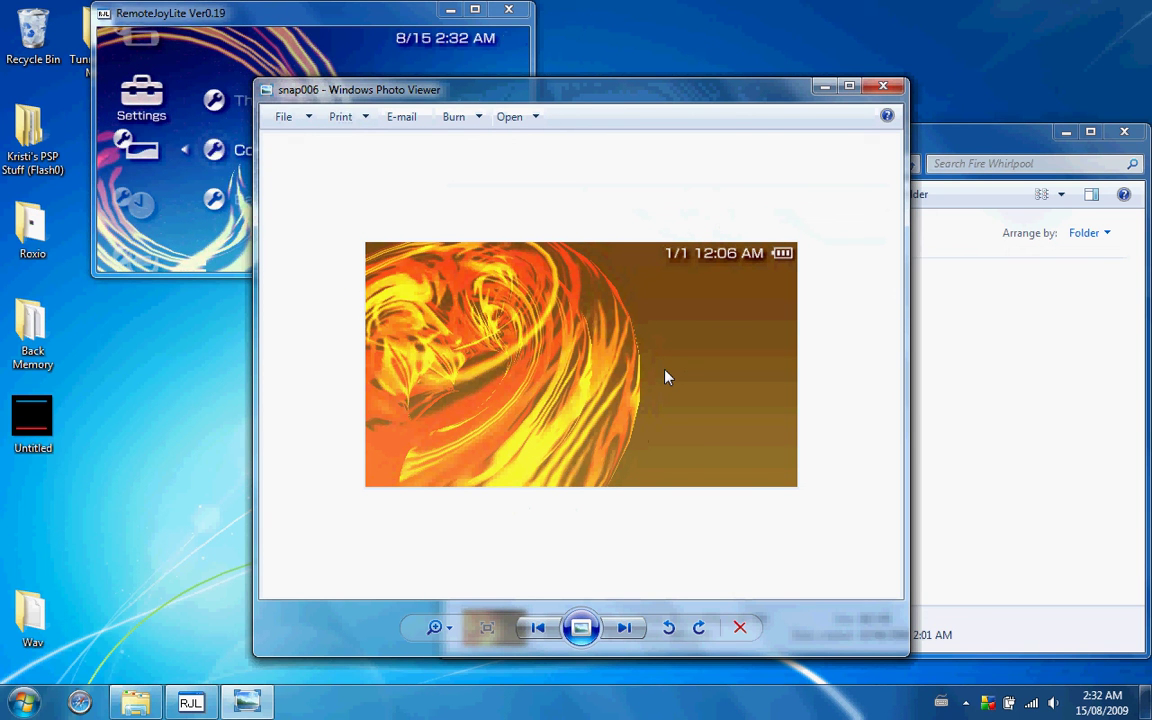
pyautogui.hotkey('alt', 'F4')
# Open the PSP's E:\vsh\resource folder beside the Fire Whirlpool folder
pyautogui.click(658, 375)
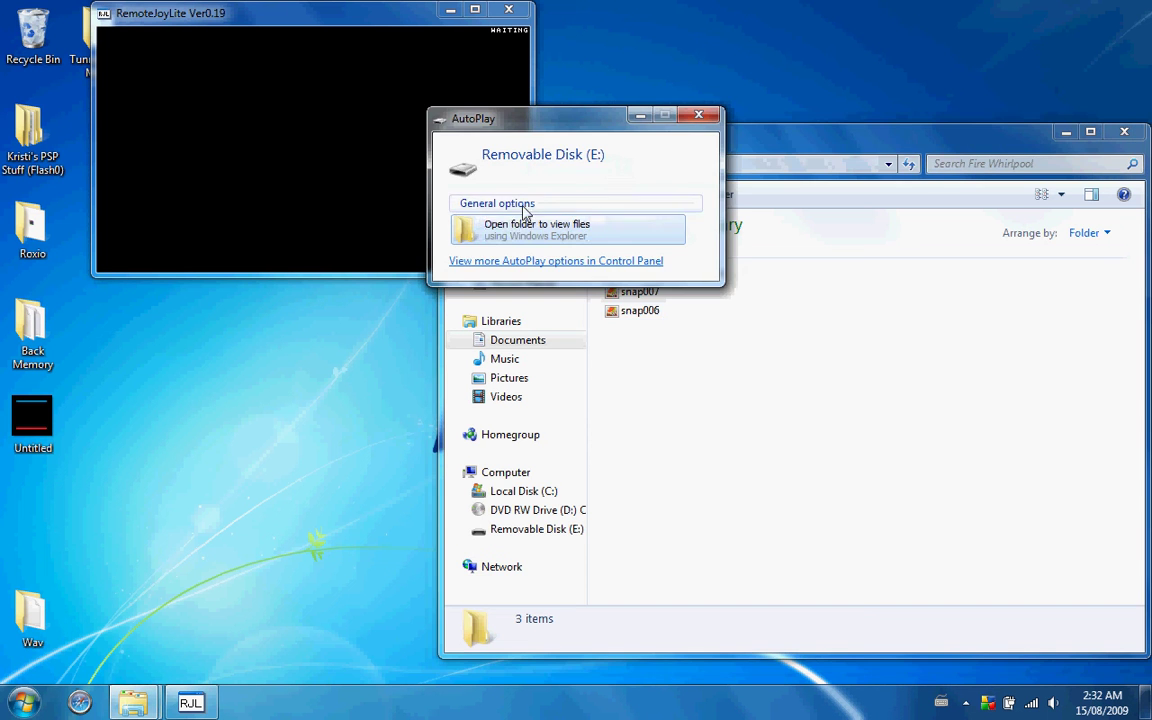
pyautogui.click(489, 226)
pyautogui.click(622, 287)
pyautogui.doubleClick(622, 285)
pyautogui.moveTo(645, 149); pyautogui.dragTo(675, 411)
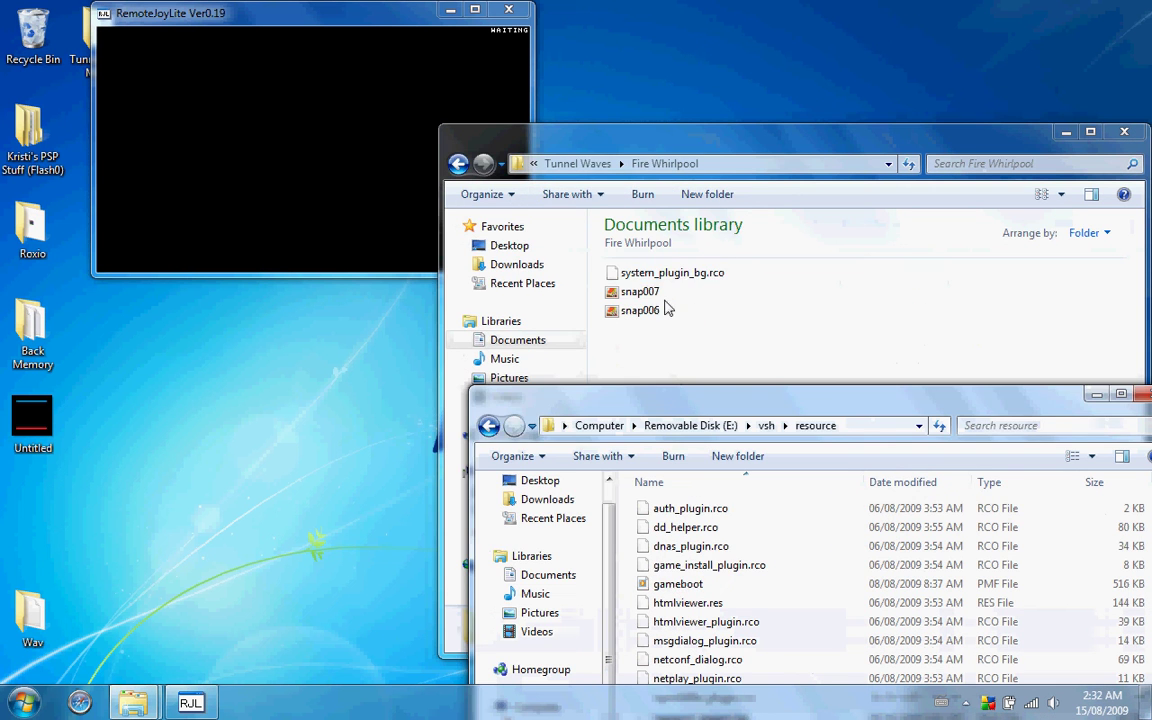
# Copy Fire Whirlpool's system_plugin_bg.rco into resource, replacing the existing file, and close Explorer
pyautogui.moveTo(668, 272); pyautogui.dragTo(748, 571)
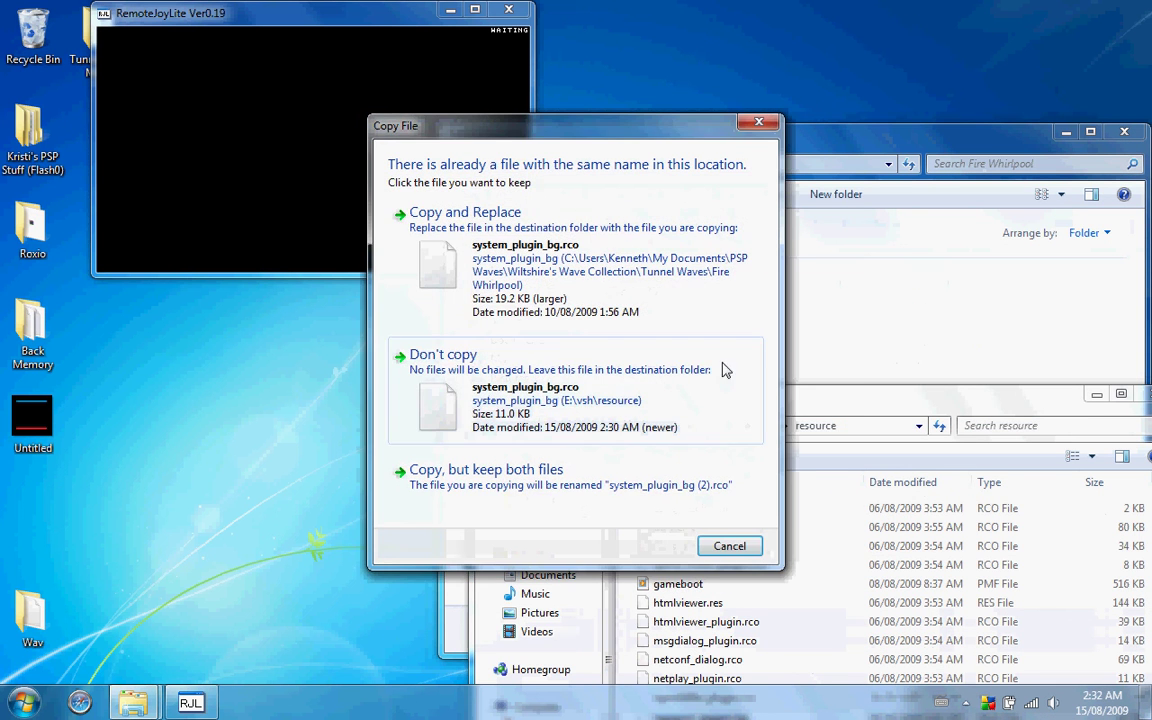
pyautogui.click(570, 300)
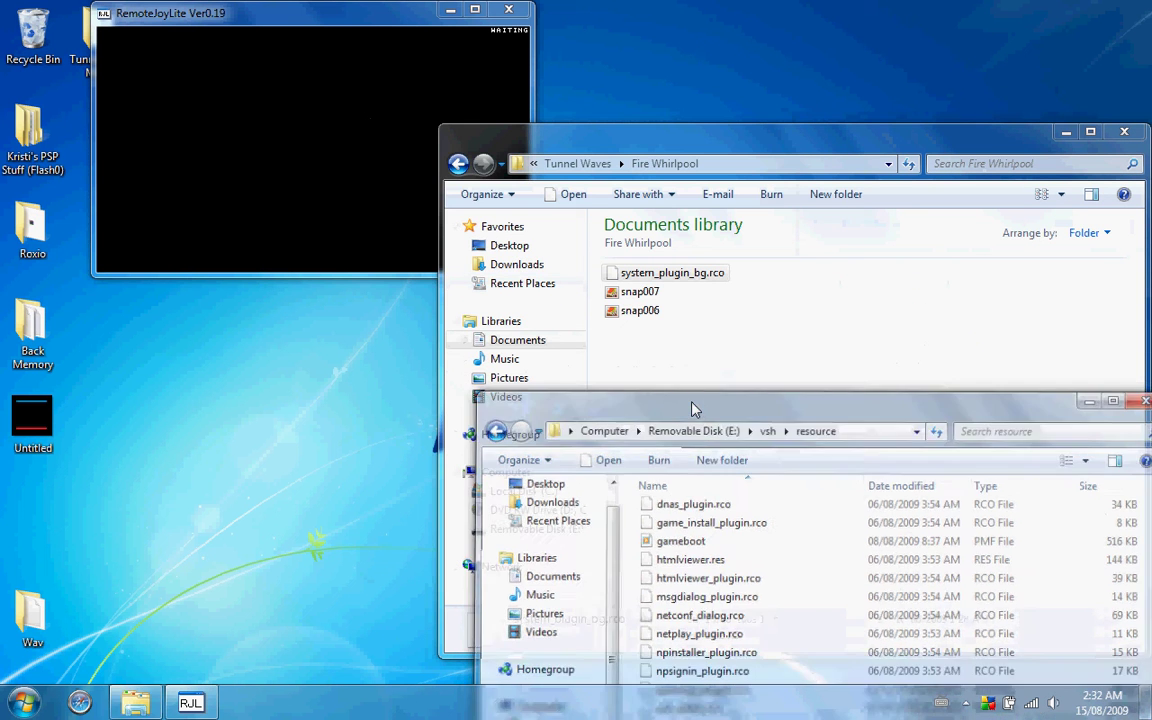
pyautogui.click(695, 408)
pyautogui.hotkey('alt', 'F4')
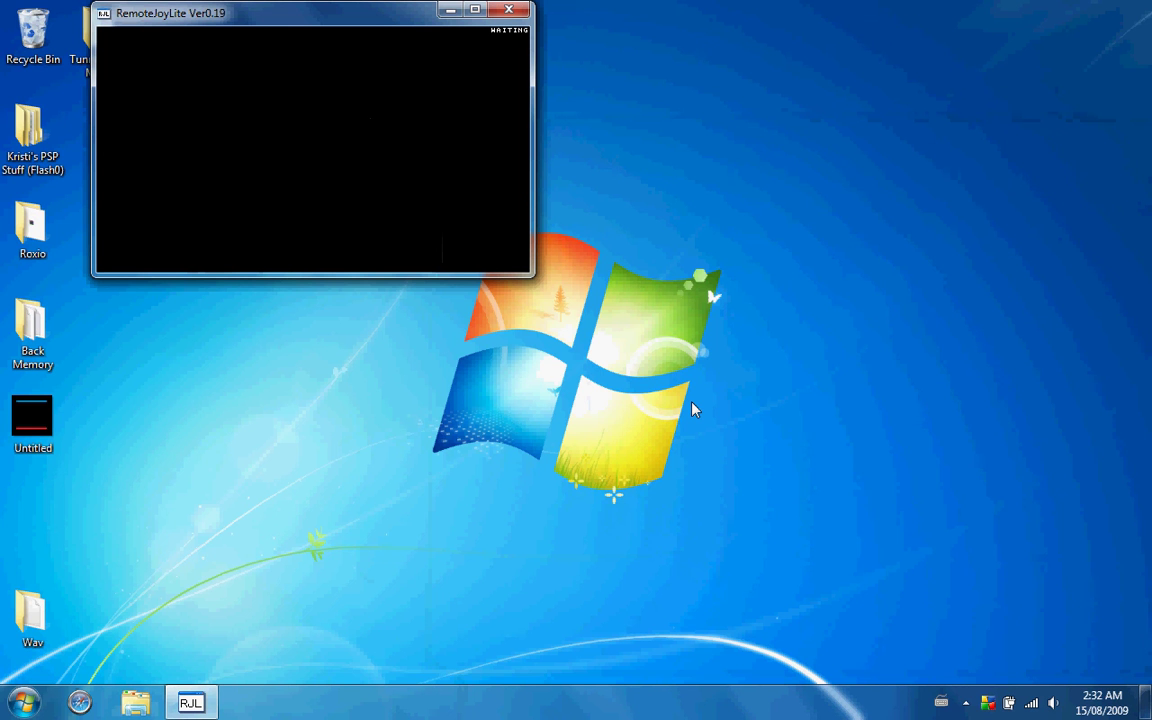